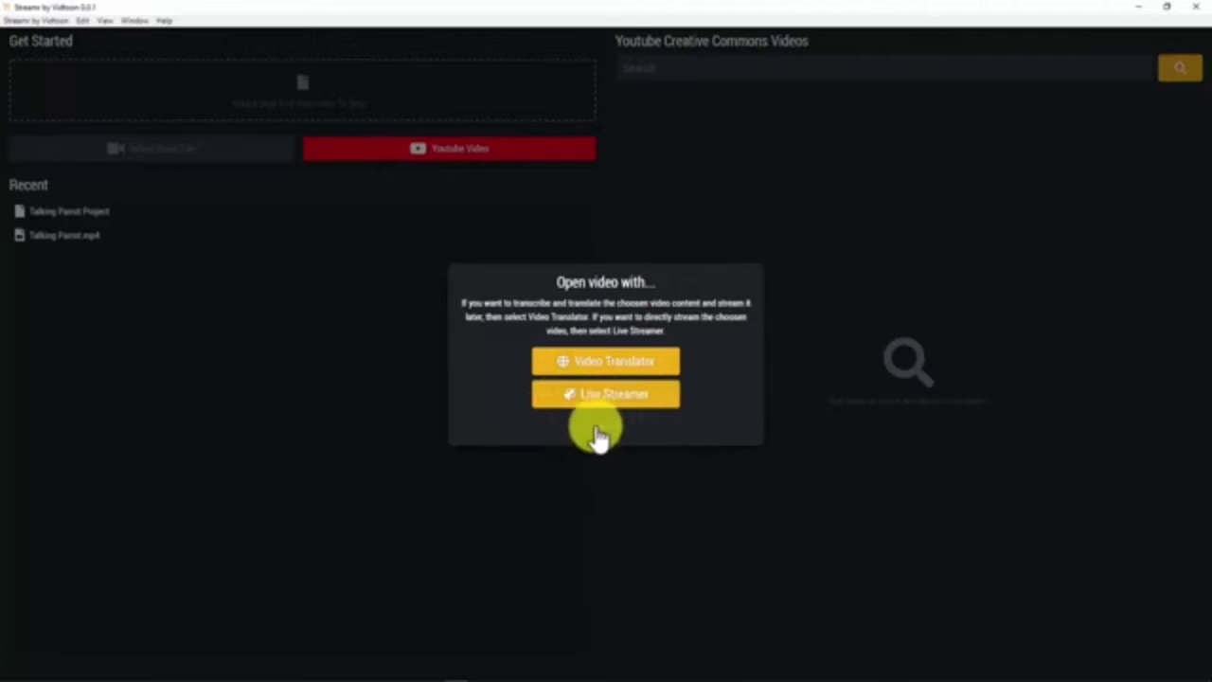
click(396, 374)
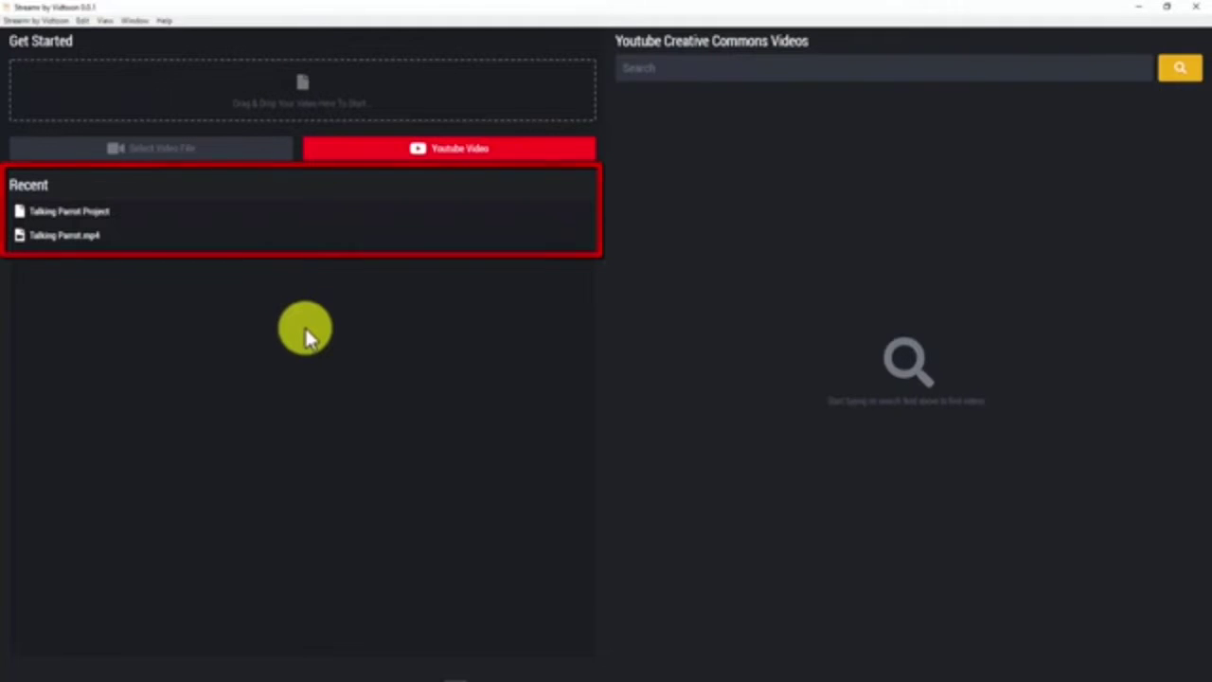
click(306, 244)
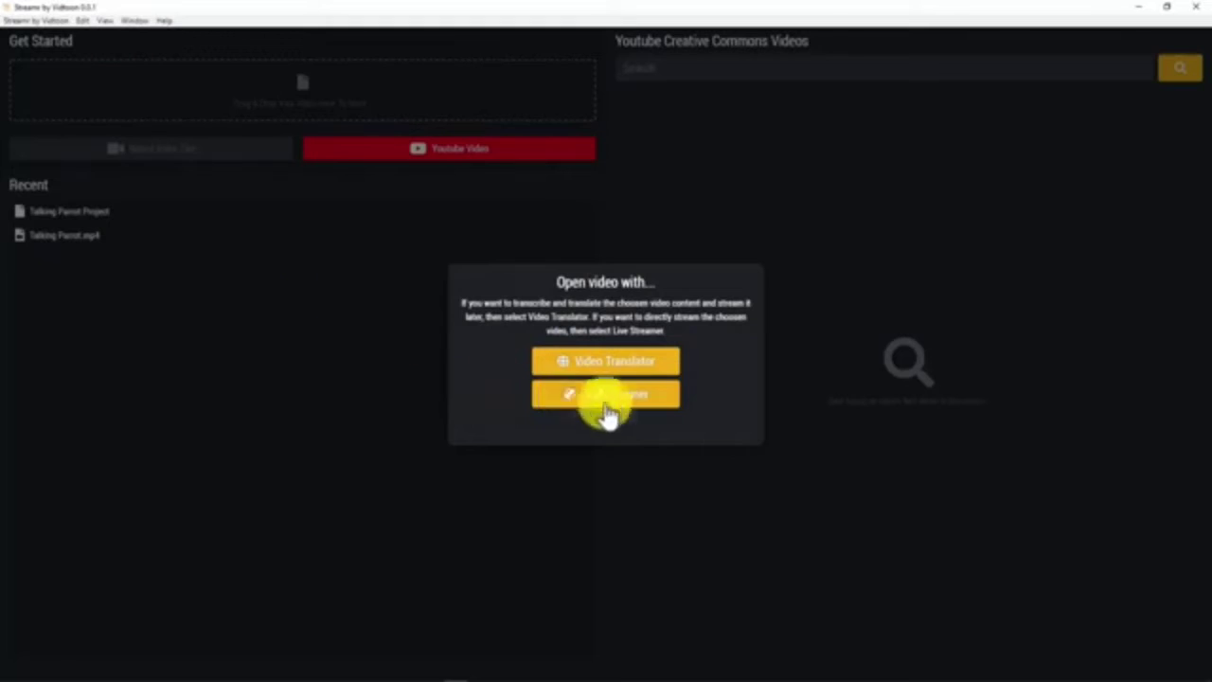
click(602, 432)
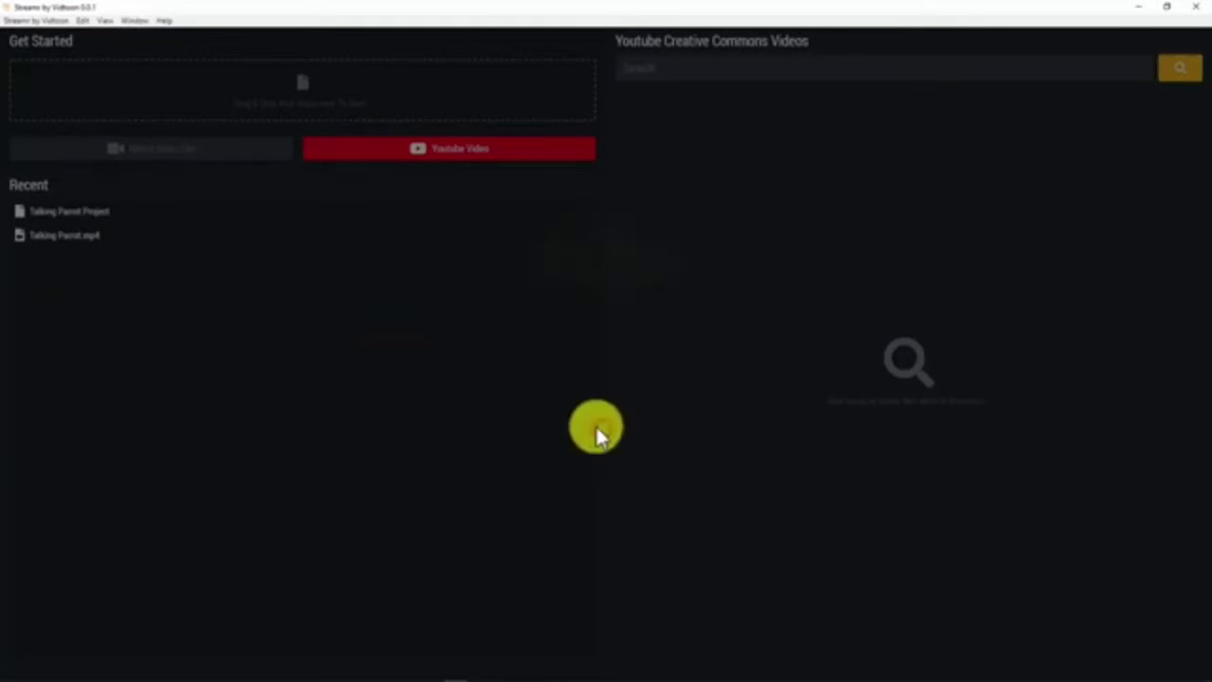
Open the recent Talking Parrot Project in the Video Translator and maximize its window.
click(234, 222)
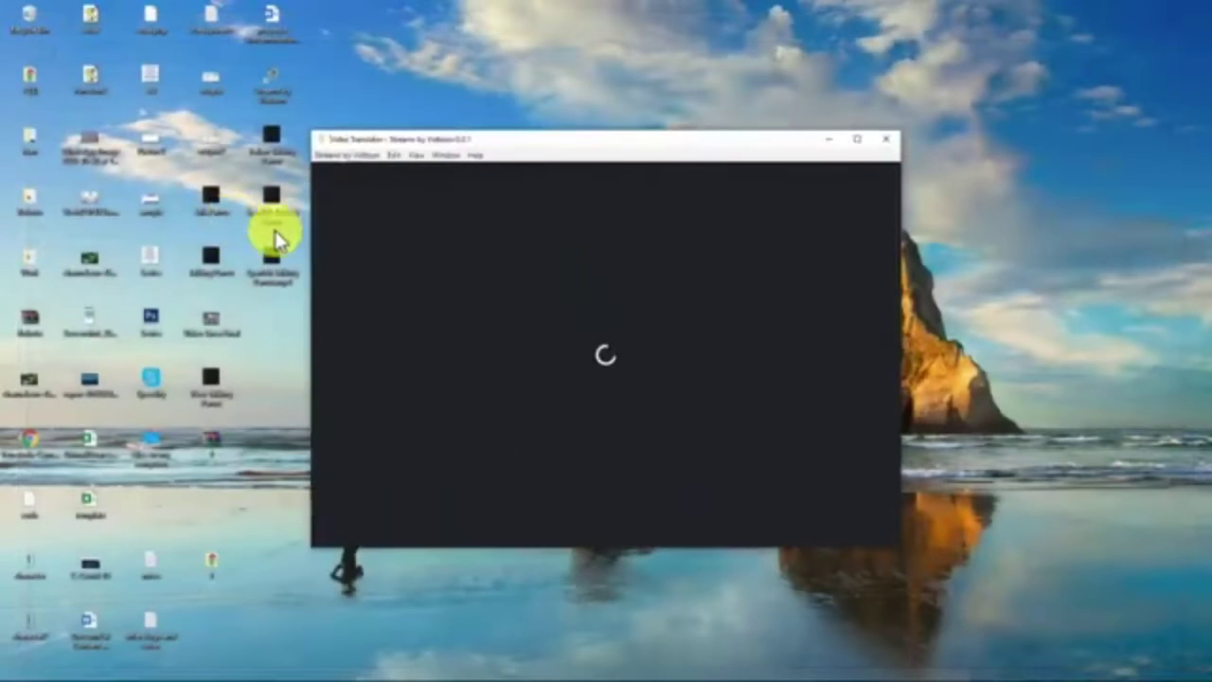
click(857, 138)
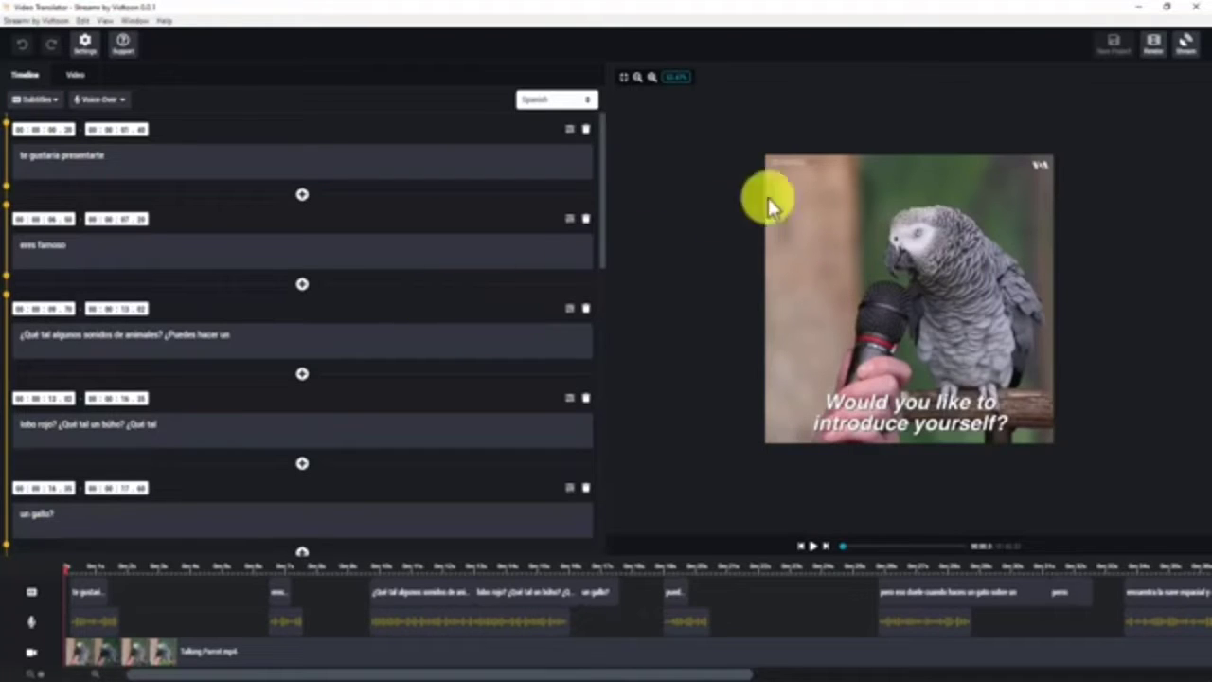
Set up Render & Stream with Spanish as target language and the Desktop output file named Spanish Talking Parrot.
click(1185, 43)
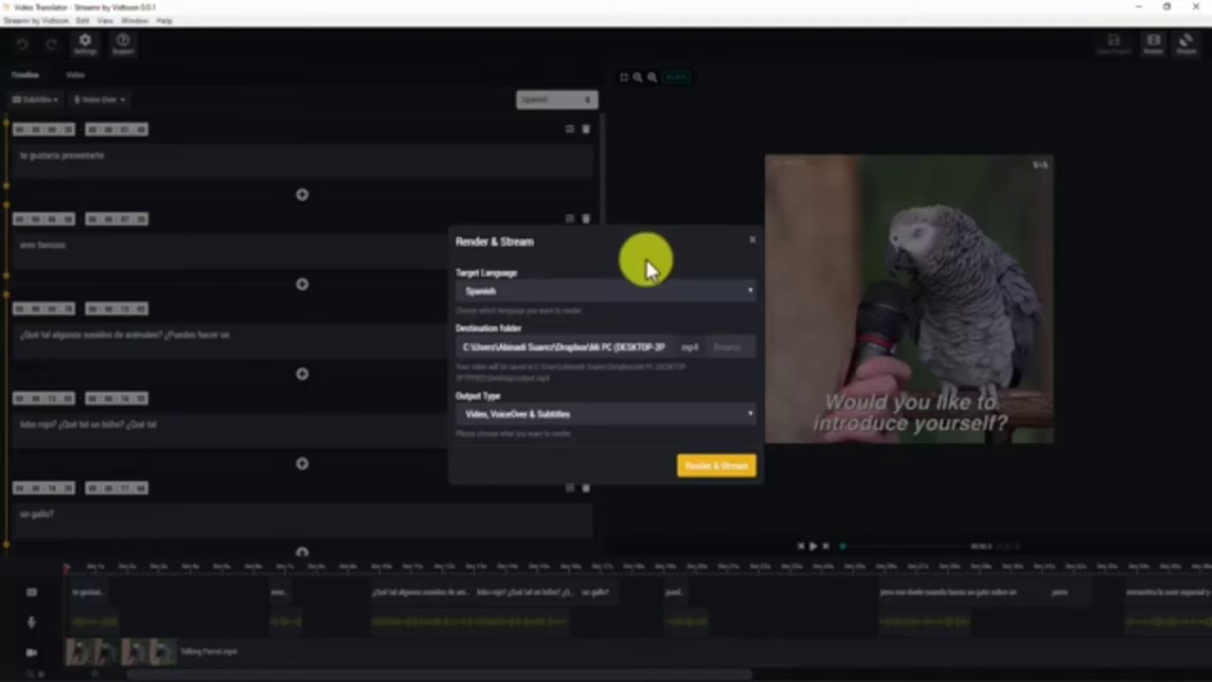
click(658, 291)
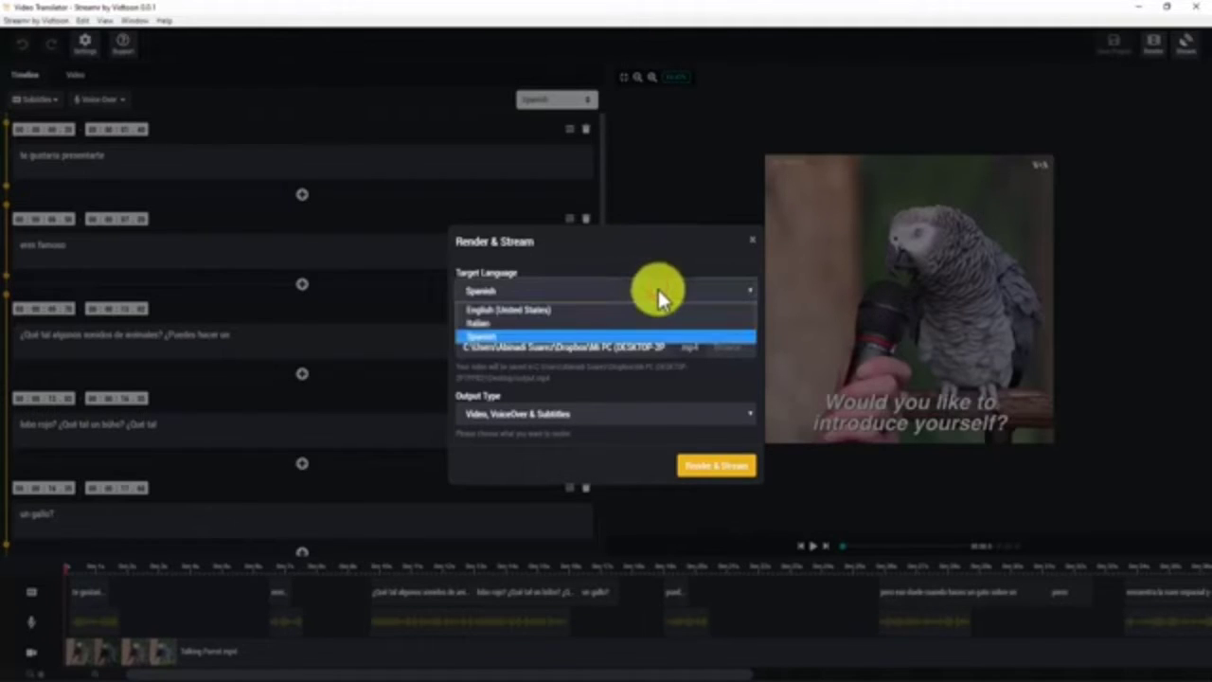
click(641, 337)
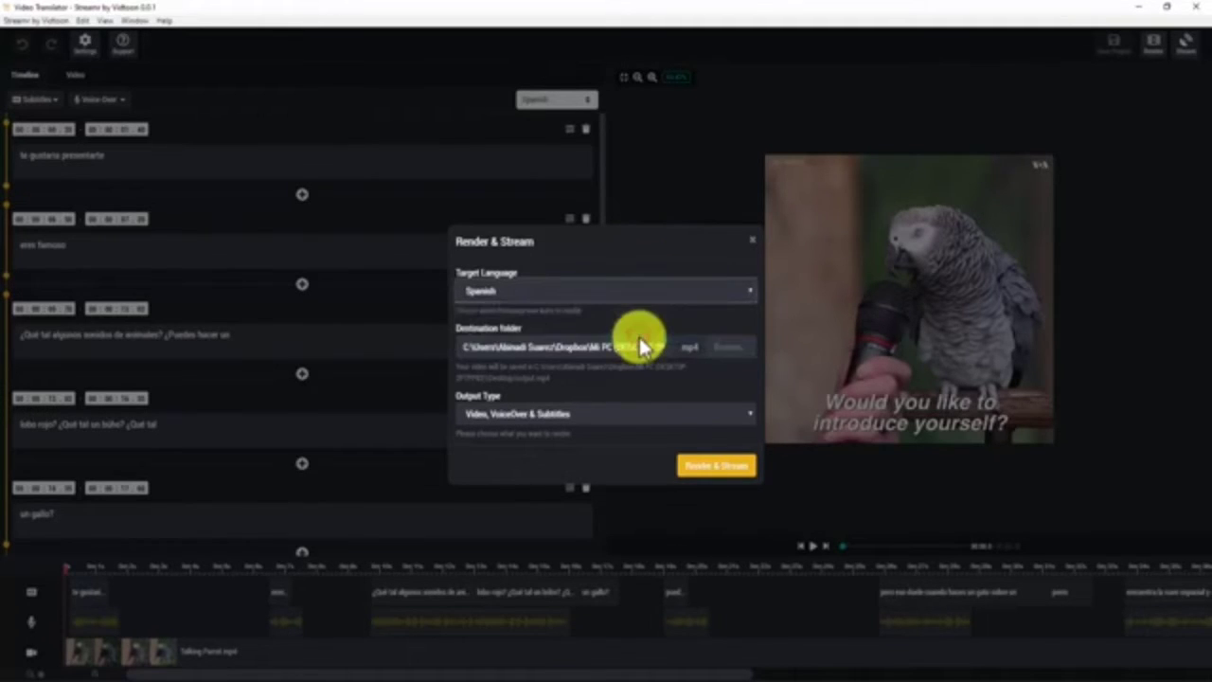
click(730, 349)
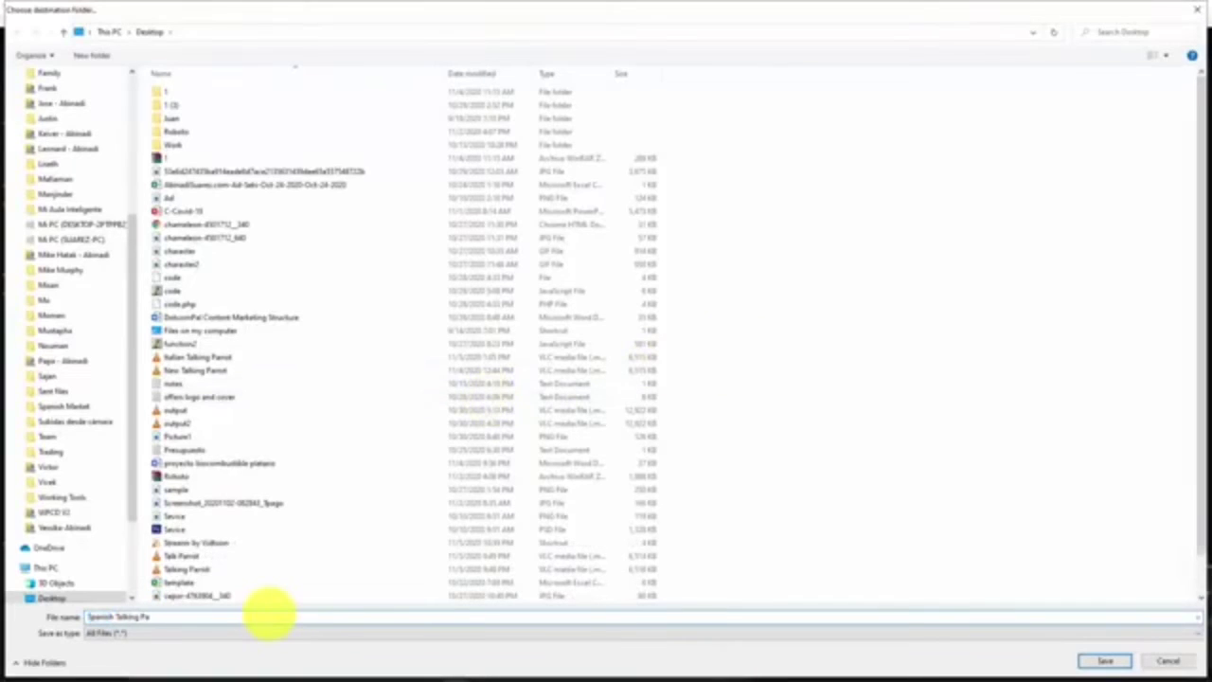
text(rrot)
click(1096, 663)
Choose Video & VoiceOver as the output type and start rendering the video for streaming.
click(614, 417)
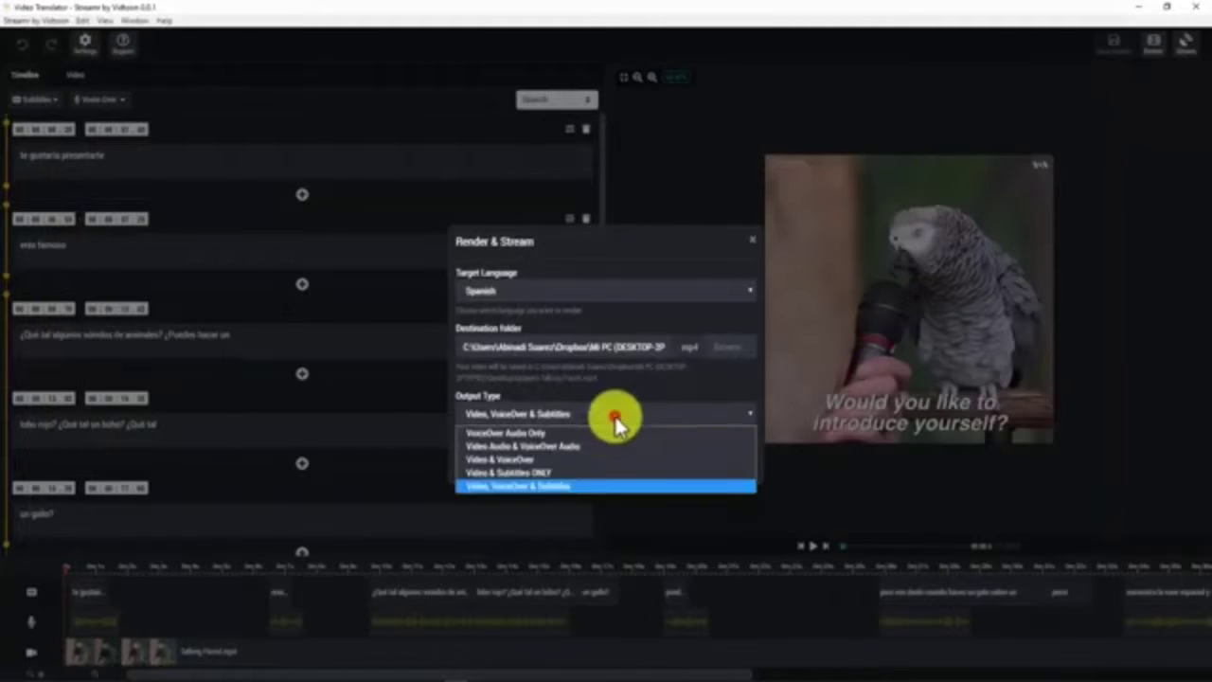
click(554, 462)
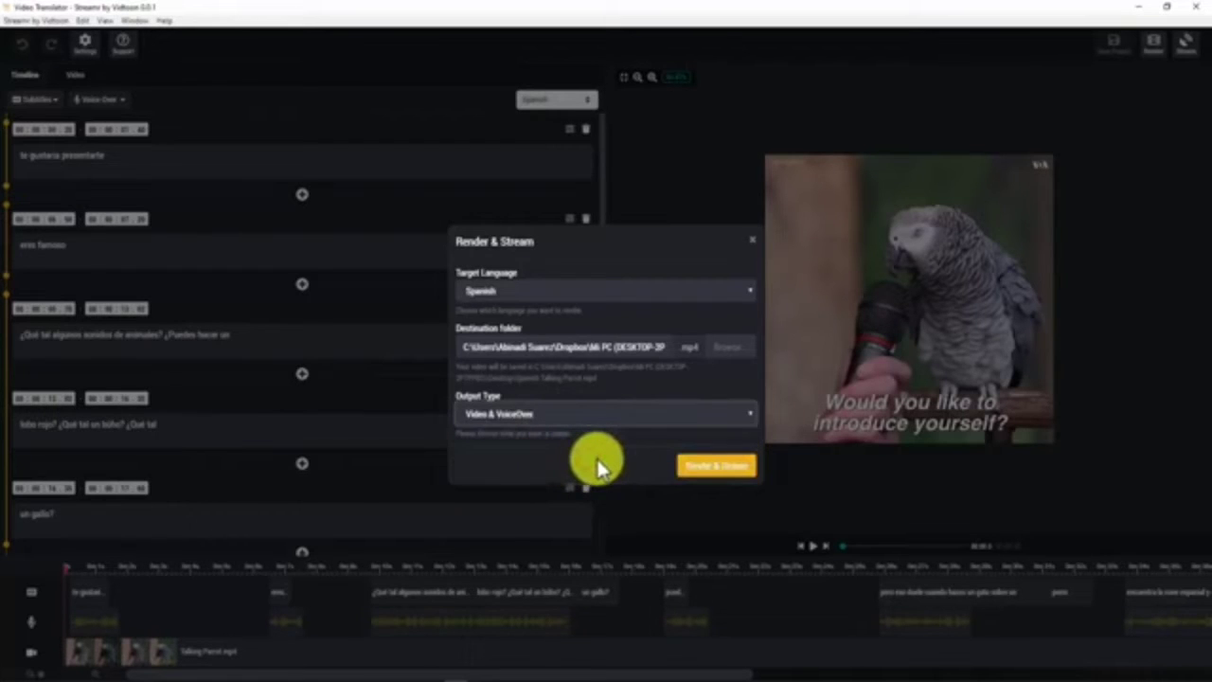
click(715, 466)
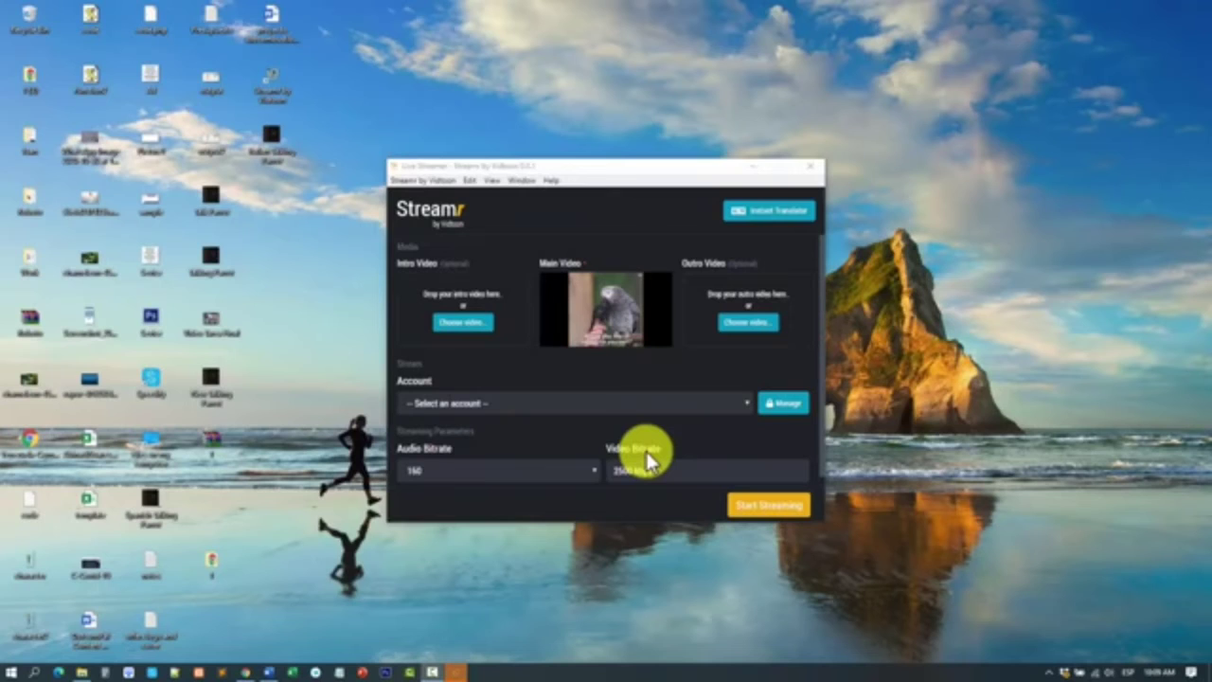
Open the Instant Translator for the video metadata and set the source language to English.
click(762, 214)
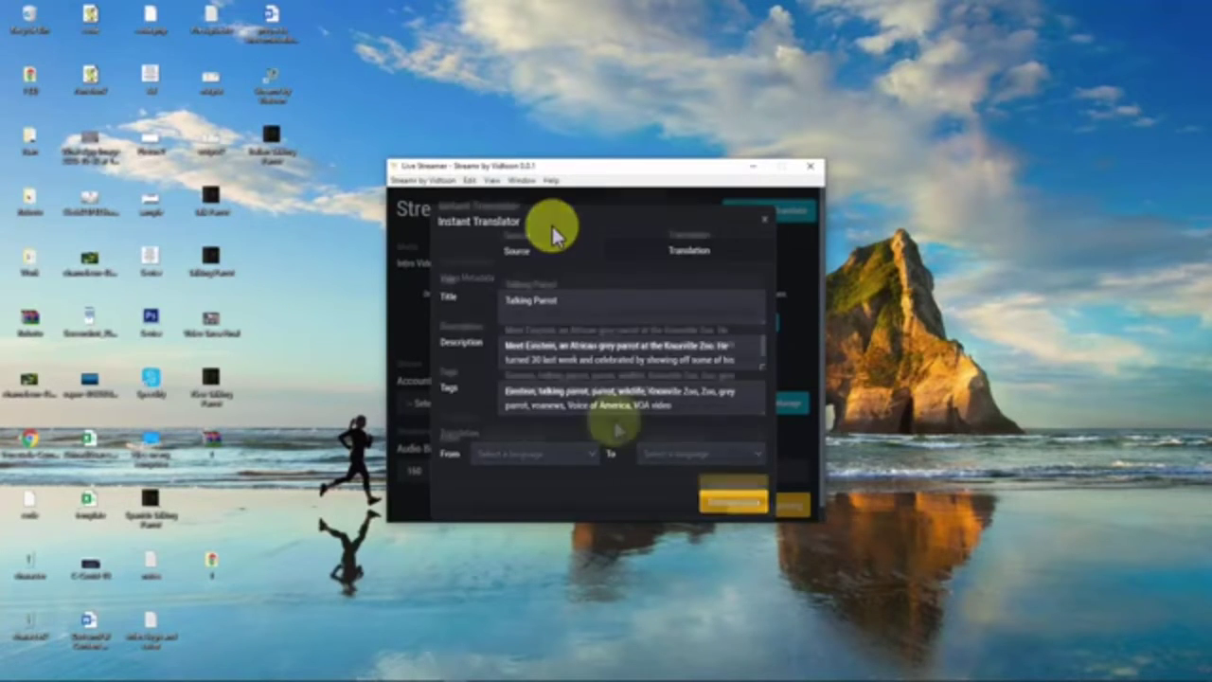
scroll(615, 424, down, 1)
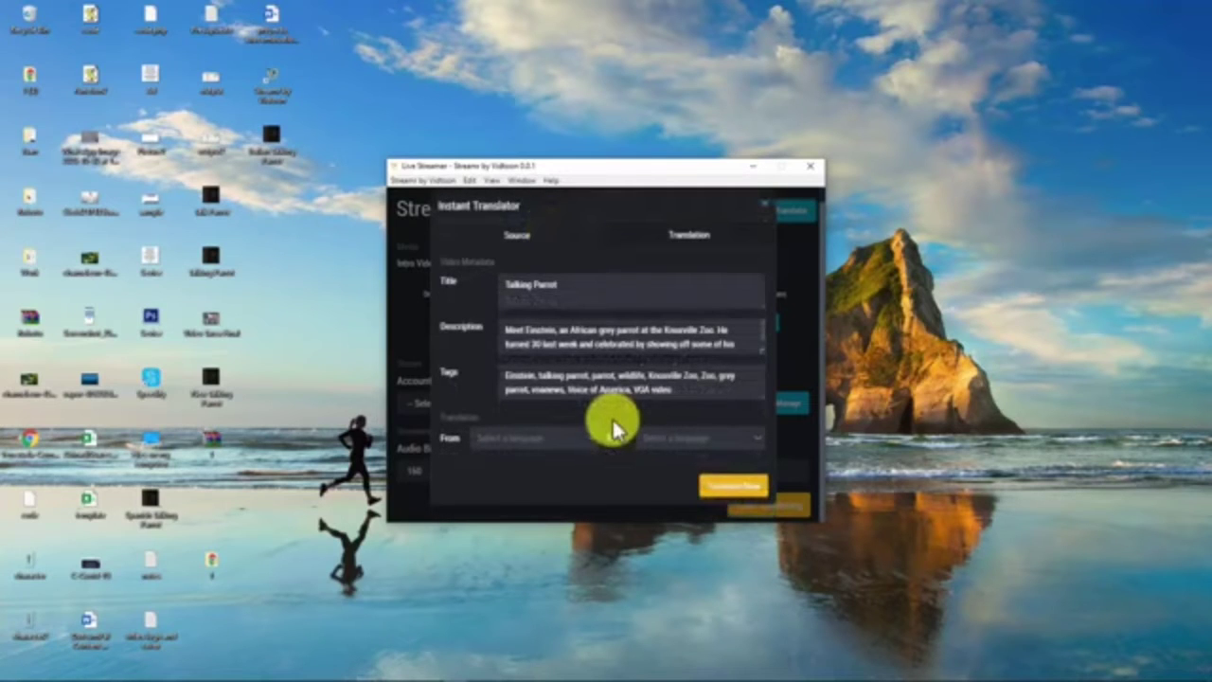
click(590, 434)
text(m)
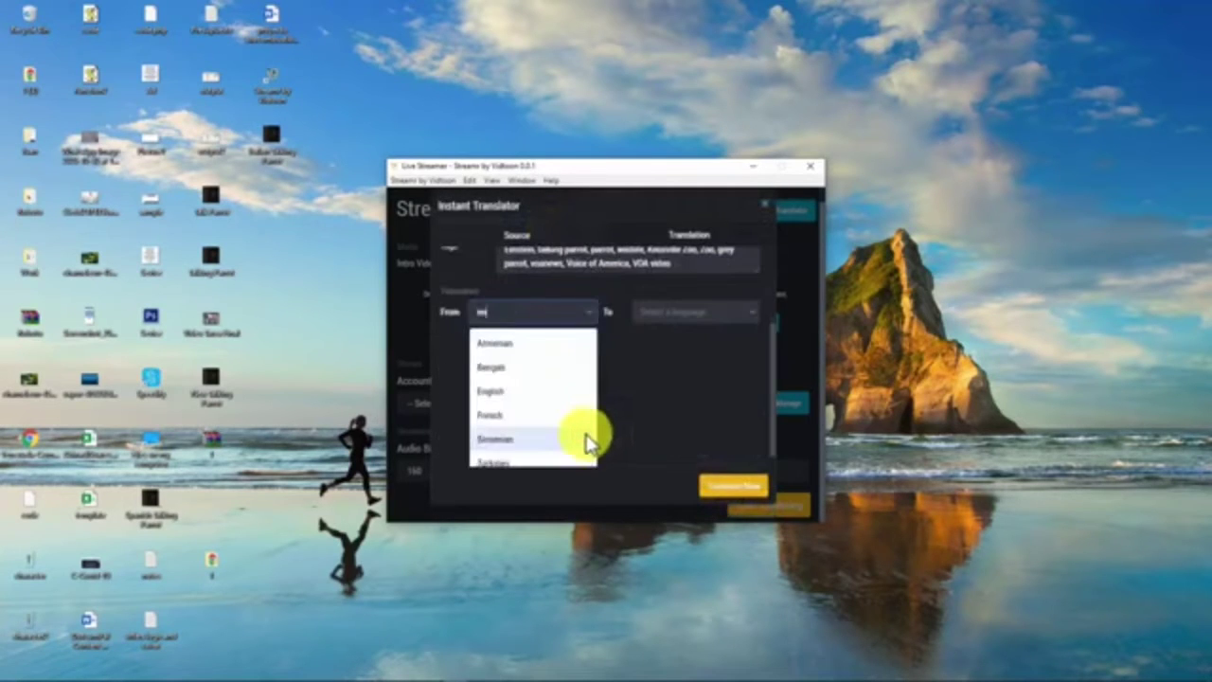
text(g)
click(526, 449)
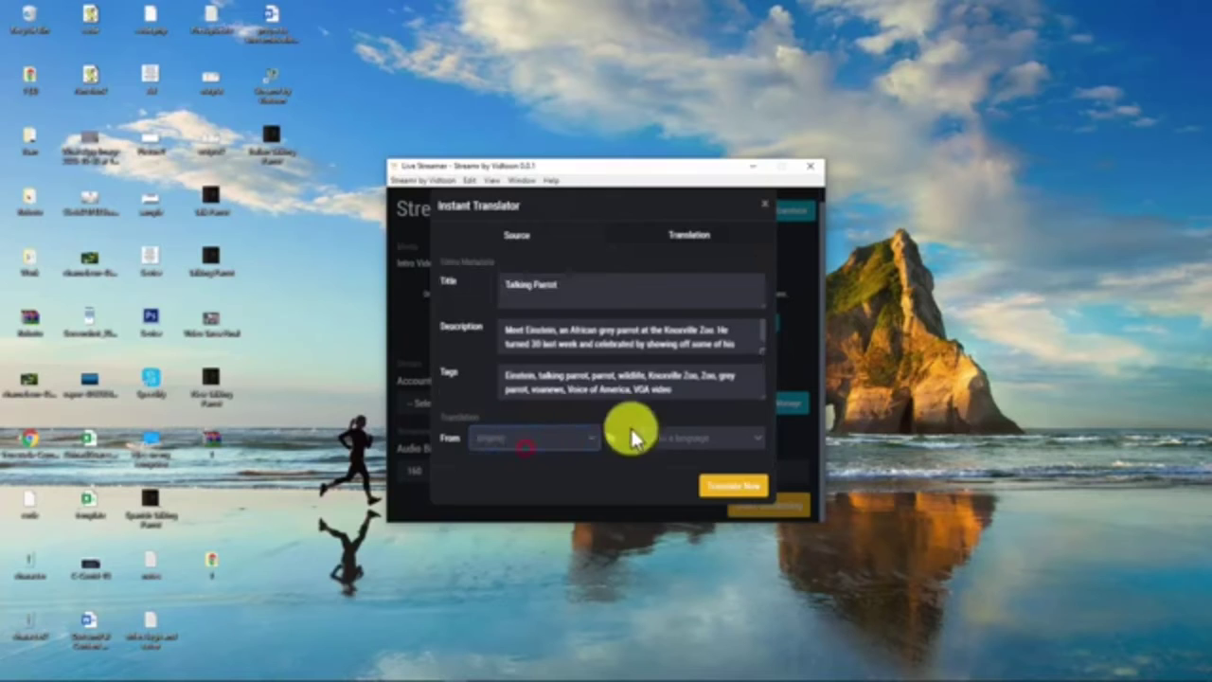
Set the target language to Spanish and translate the video's title, description and tags.
click(720, 435)
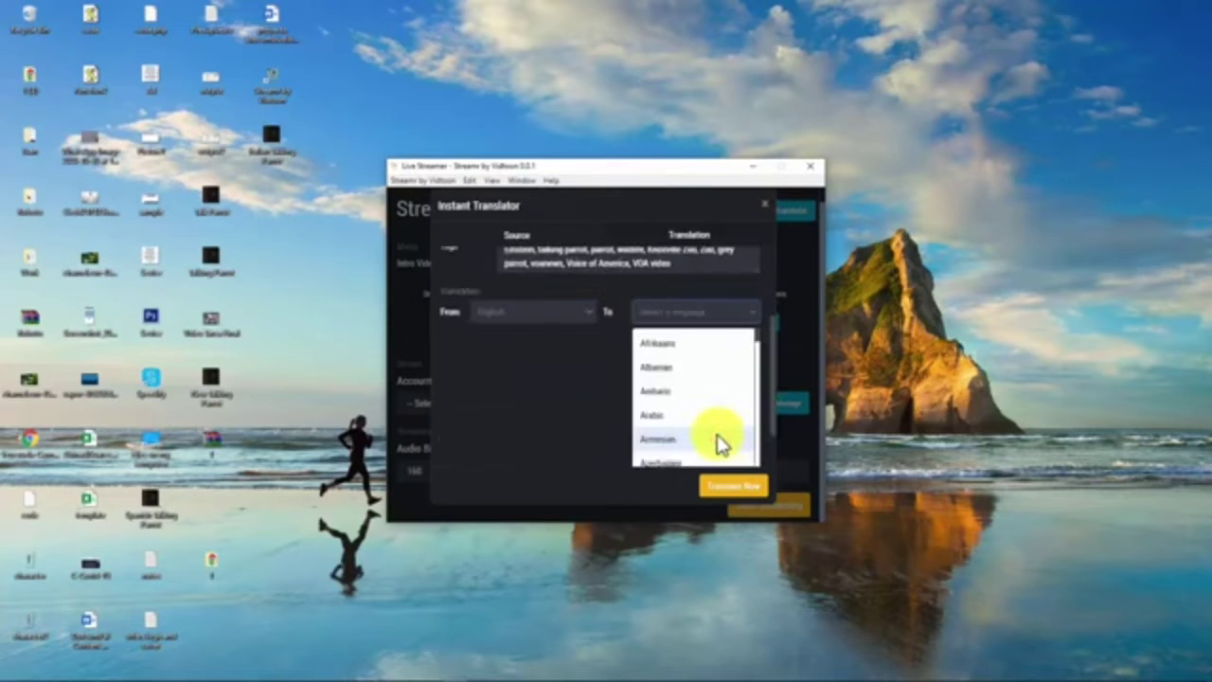
text(spa)
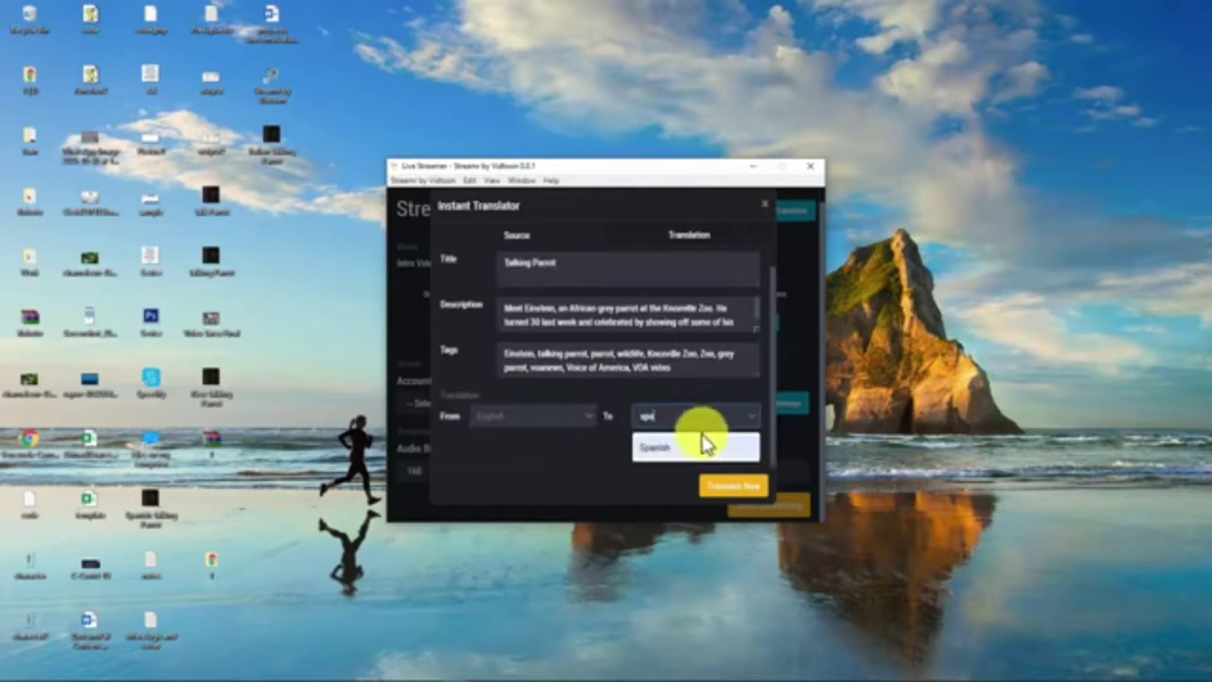
click(701, 447)
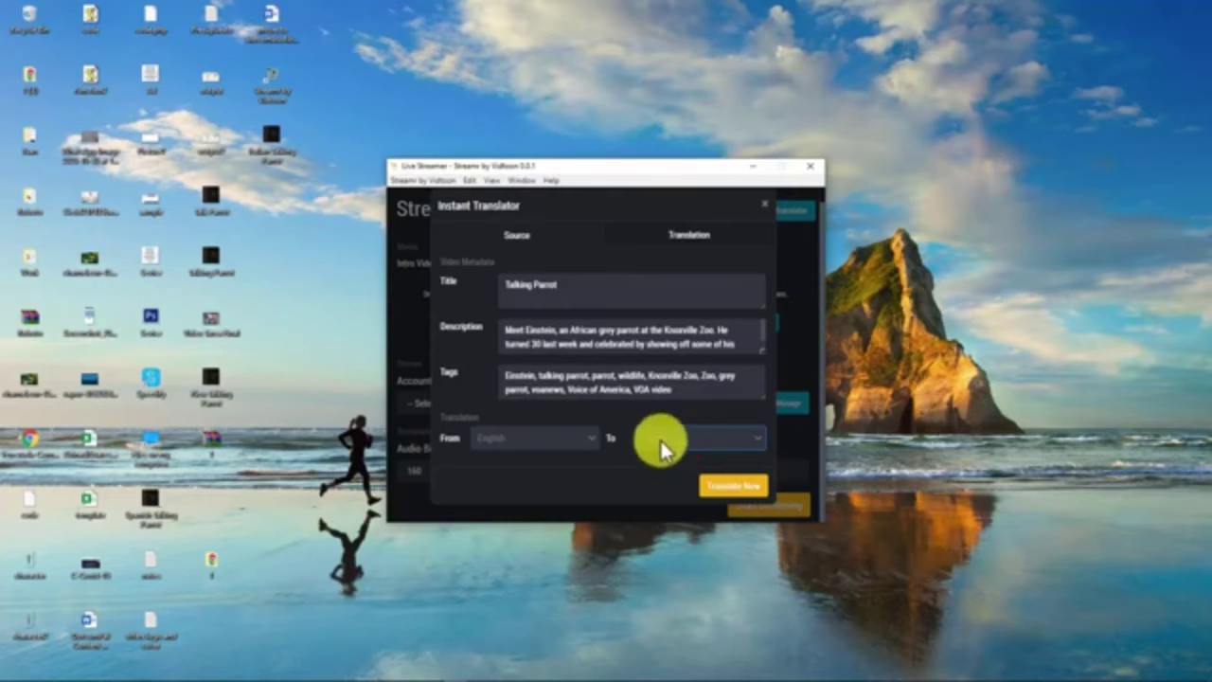
click(727, 487)
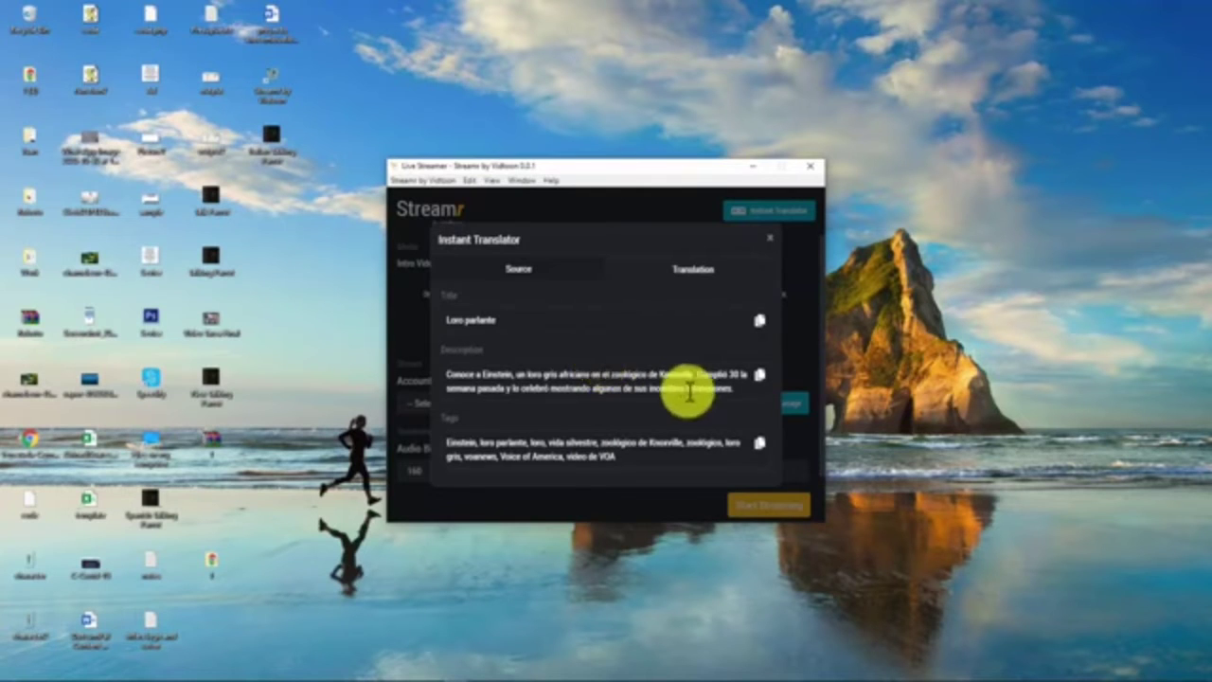
Copy the translated title and paste it into an empty Notepad document.
click(759, 331)
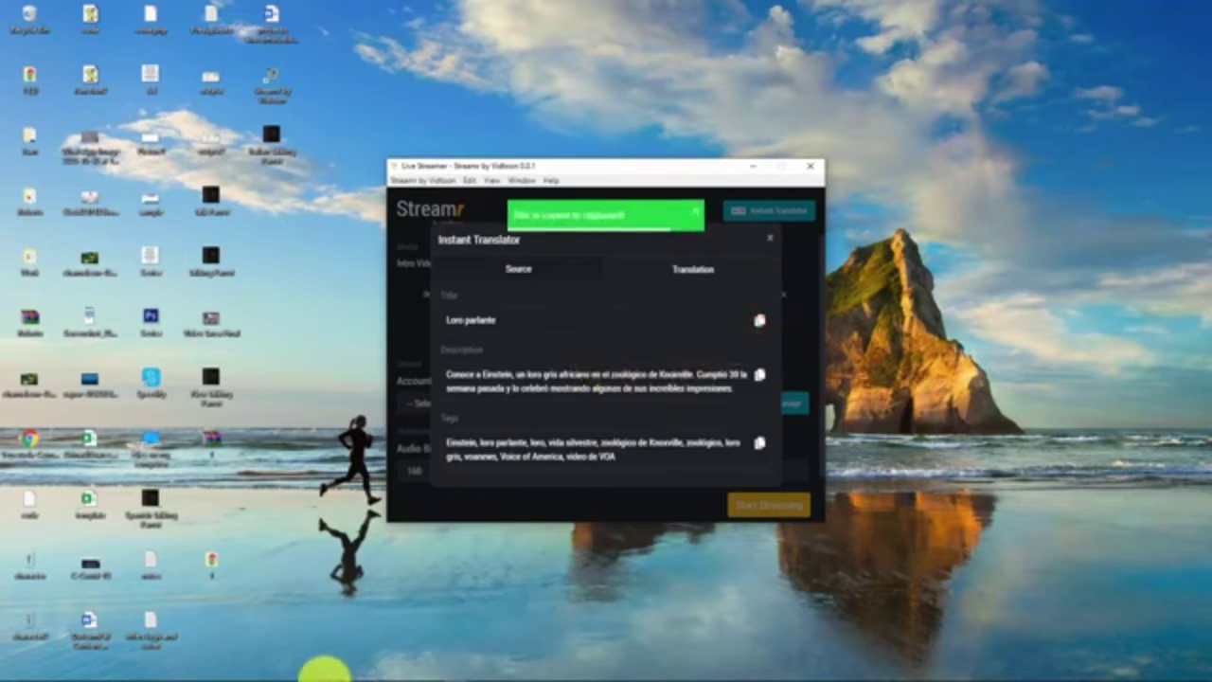
click(346, 672)
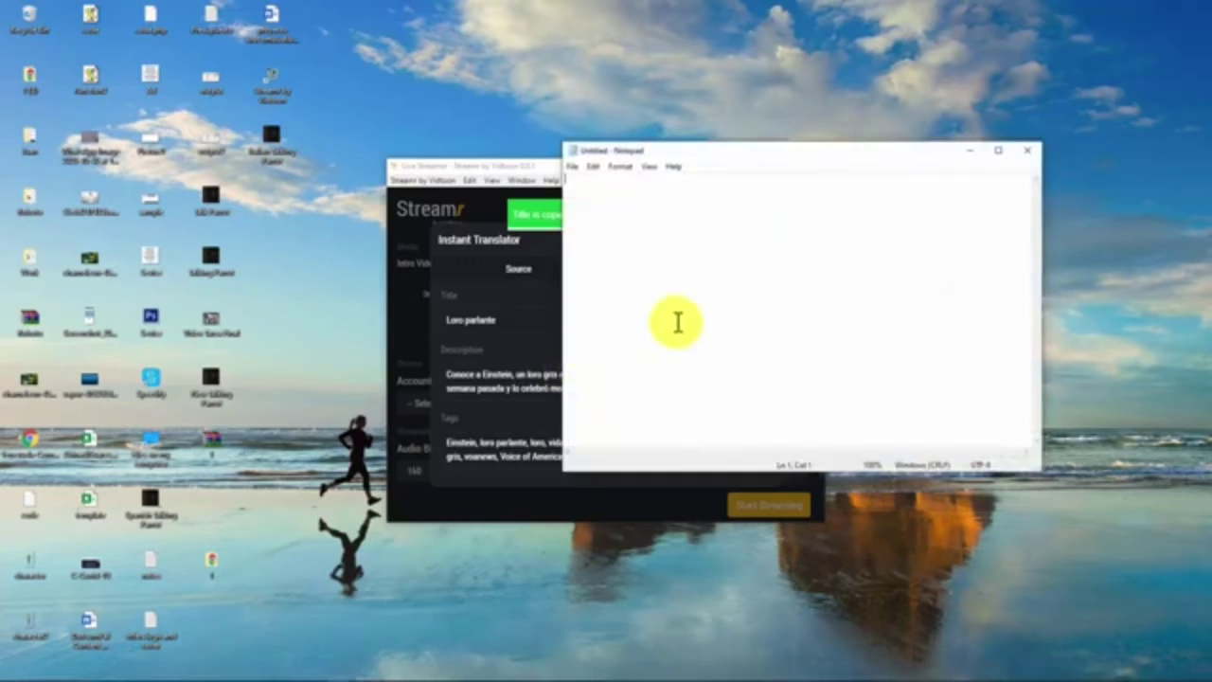
key(ctrl+v)
Copy the translated description and tags into the Notepad document below the title, and close the Instant Translator.
click(533, 168)
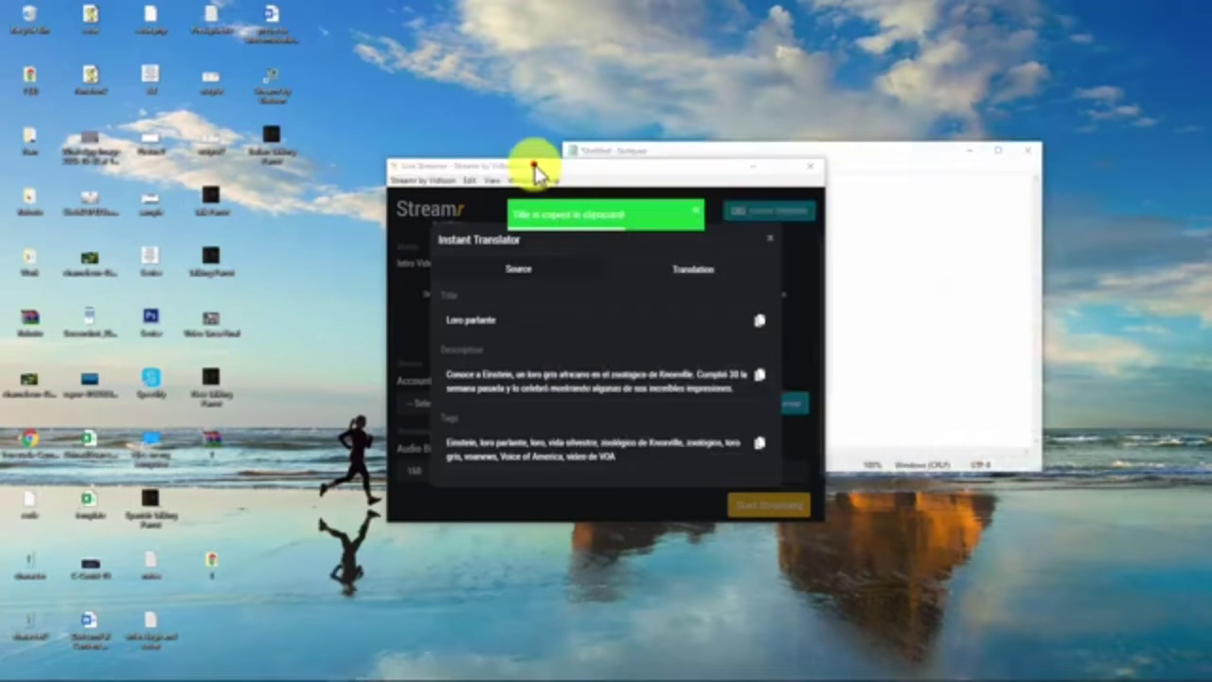
click(762, 379)
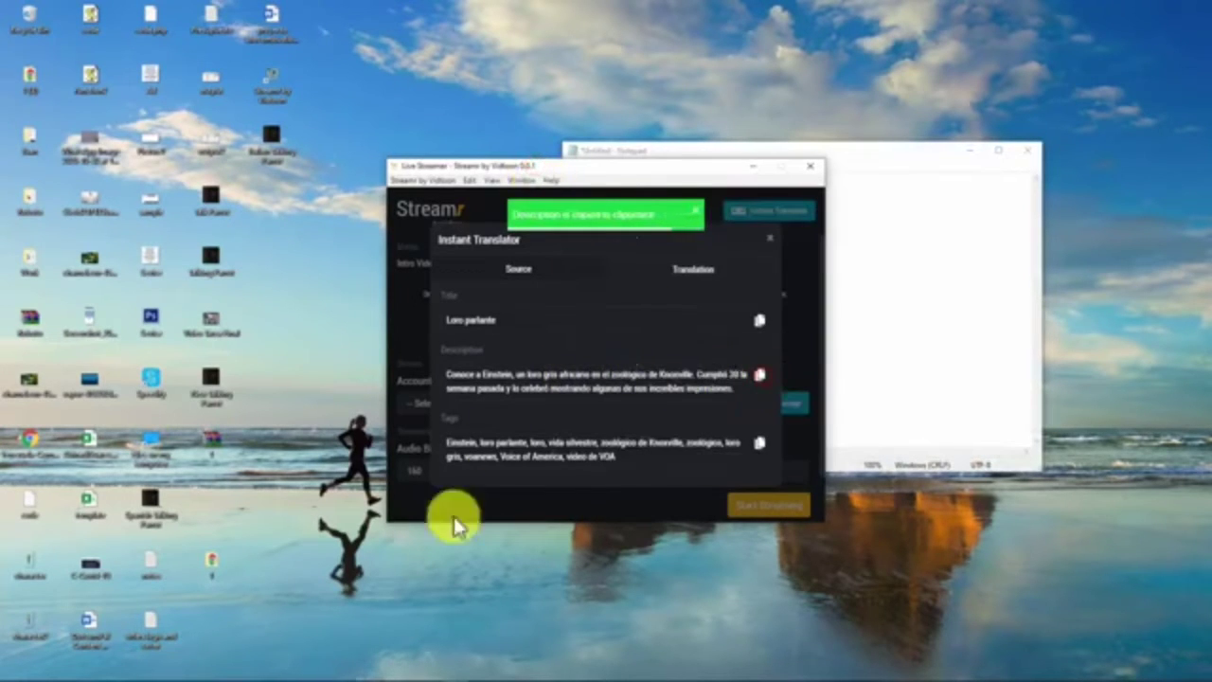
click(345, 672)
key(ctrl+v)
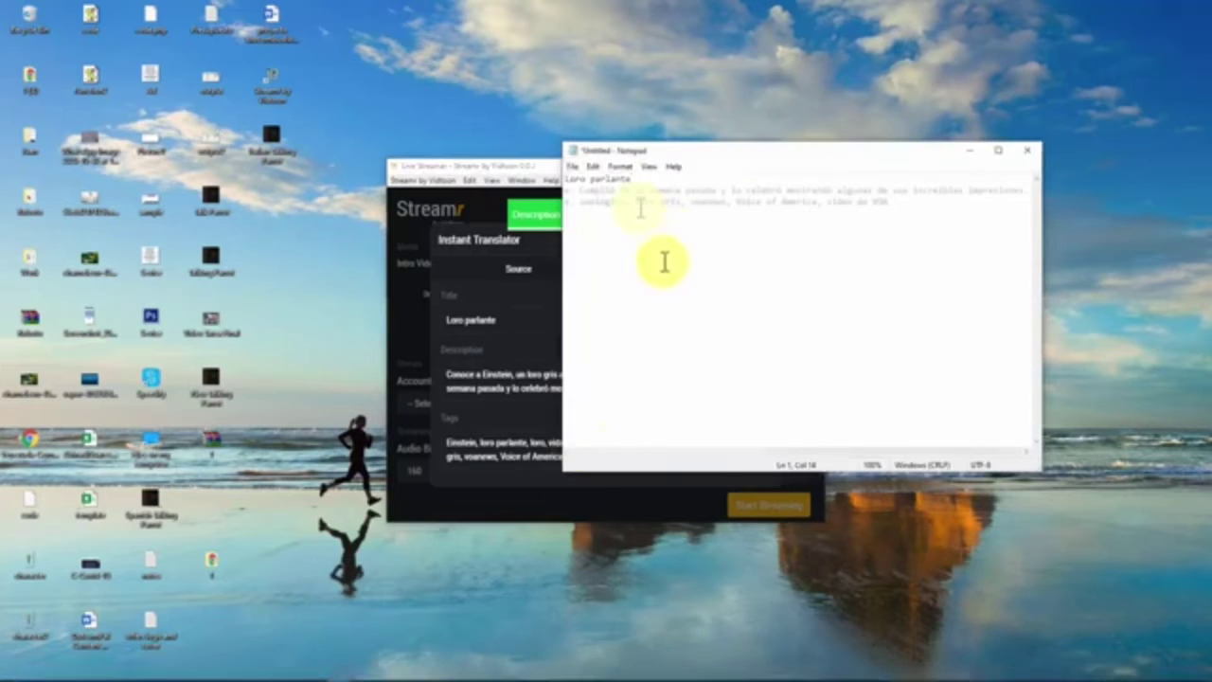
key(ctrl+Home)
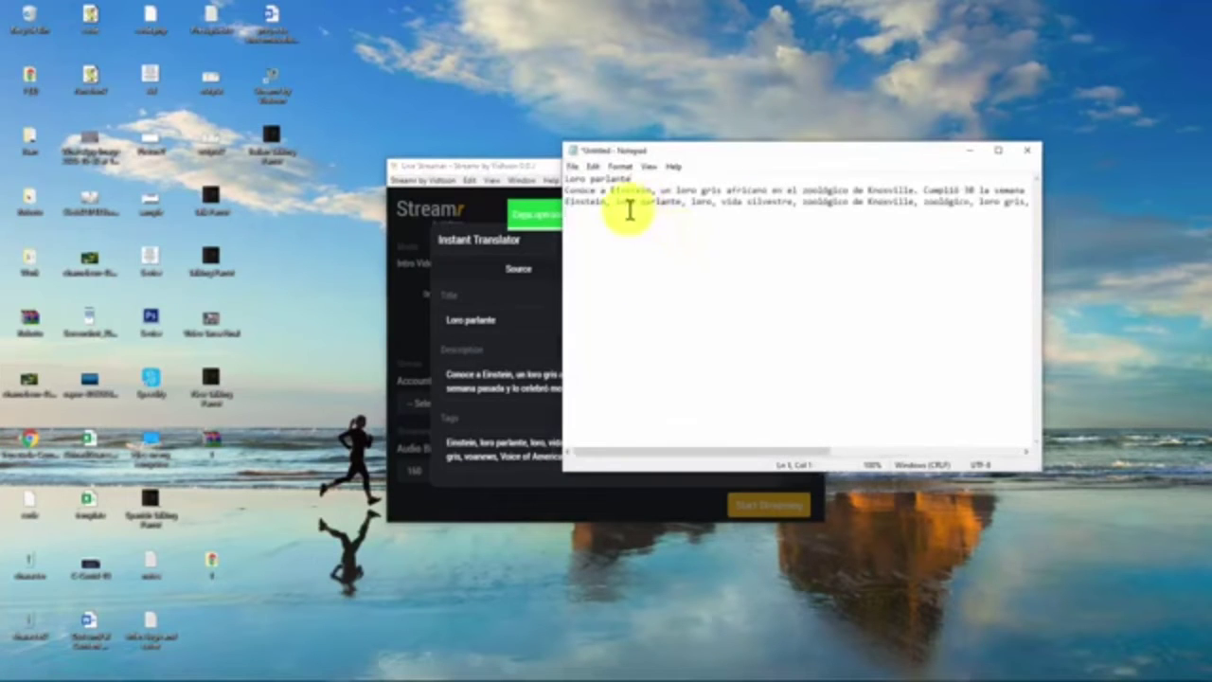
click(541, 177)
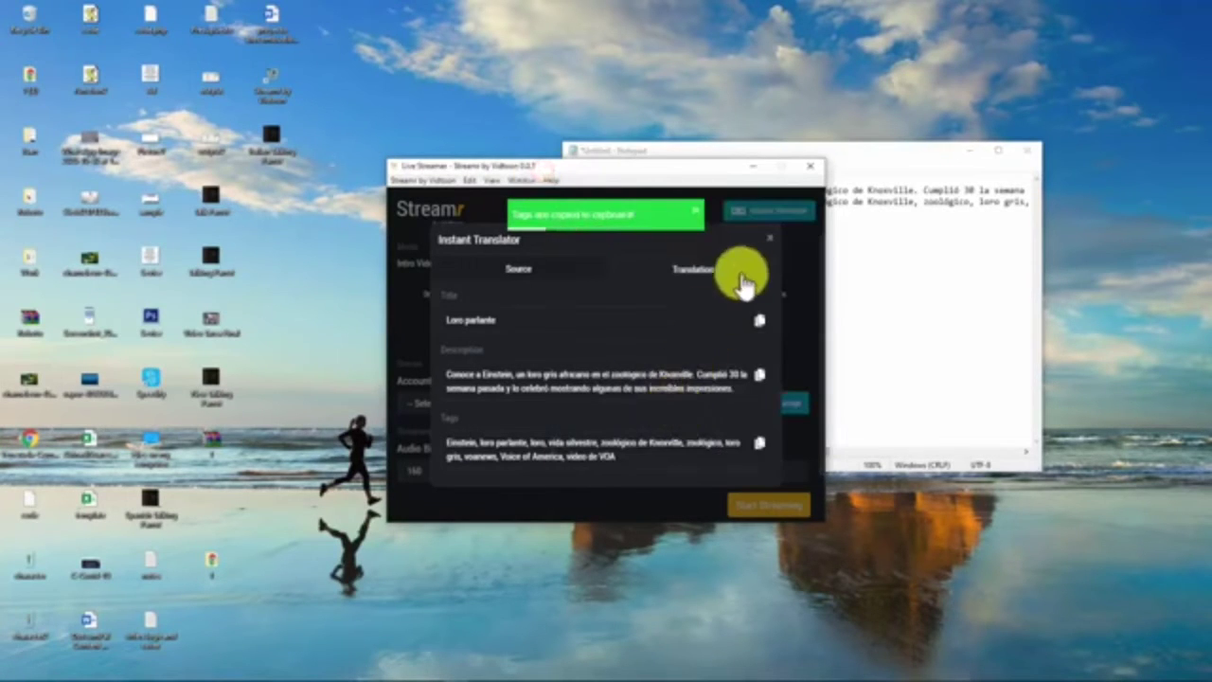
click(770, 242)
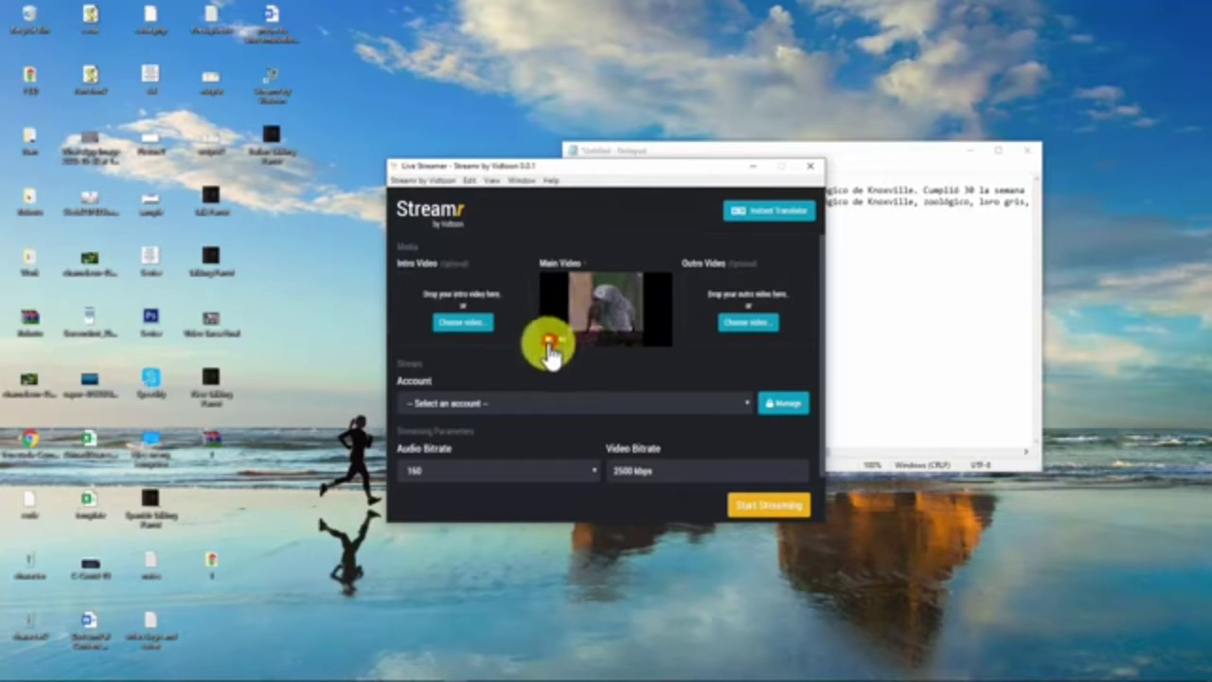
Check the available streaming accounts and start adding a new one in the Streaming Accounts Manager.
click(701, 403)
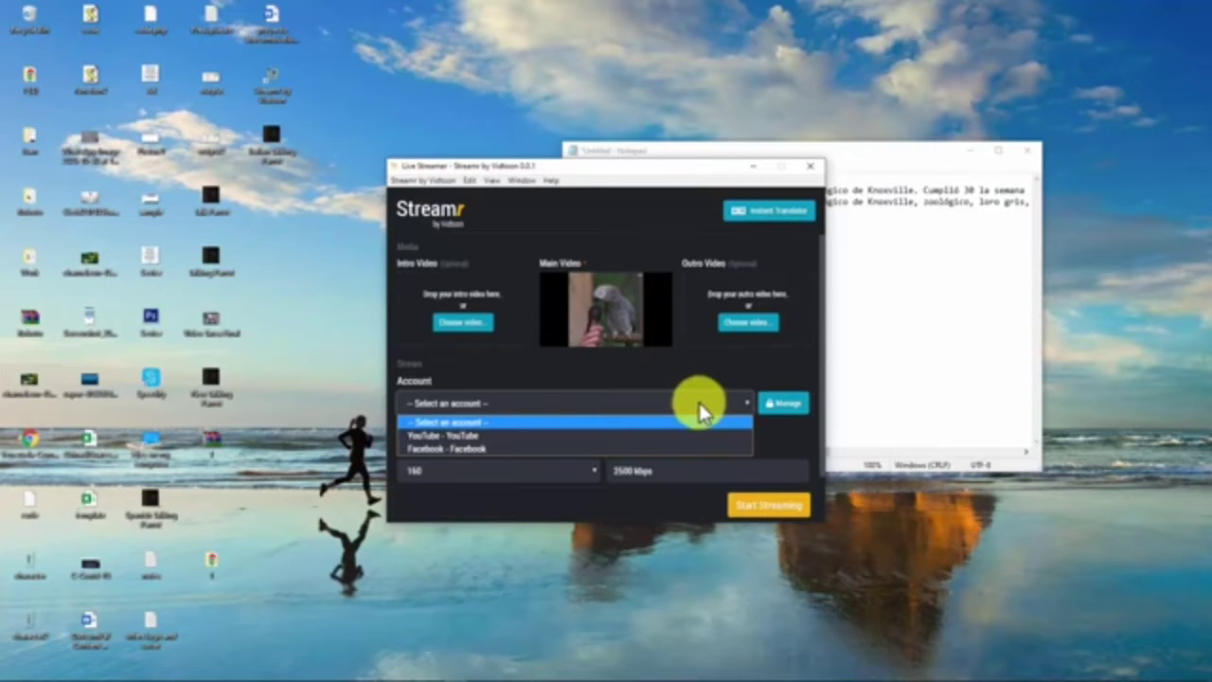
click(784, 405)
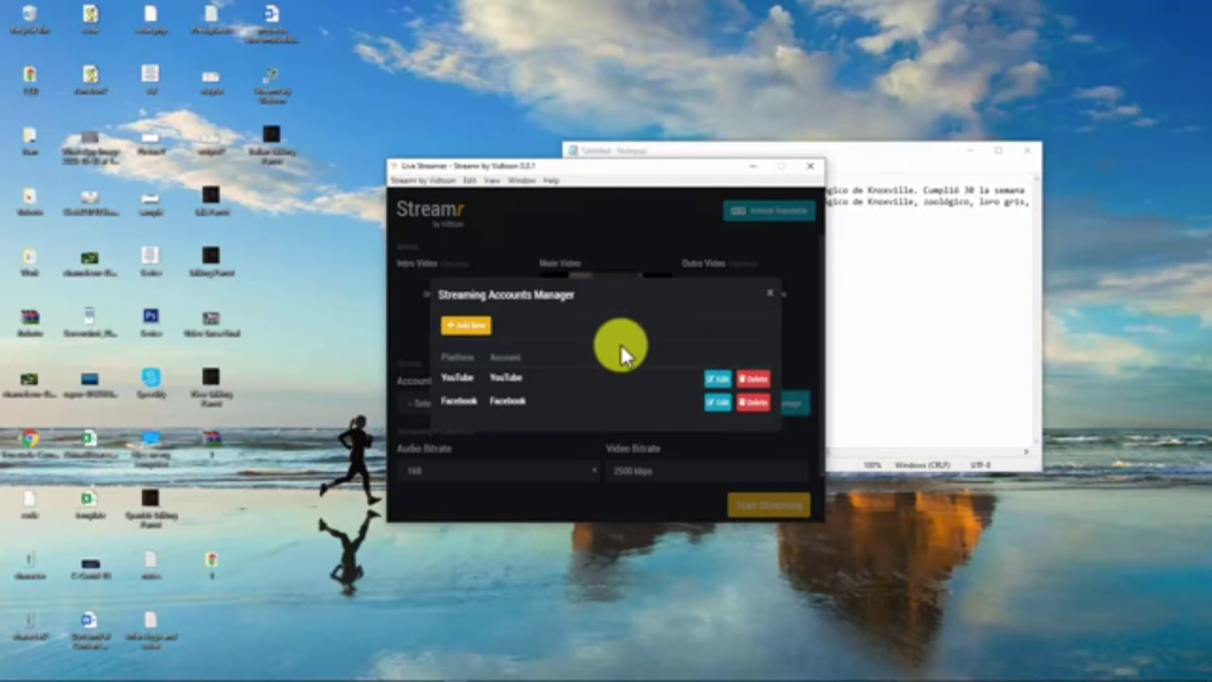
click(474, 323)
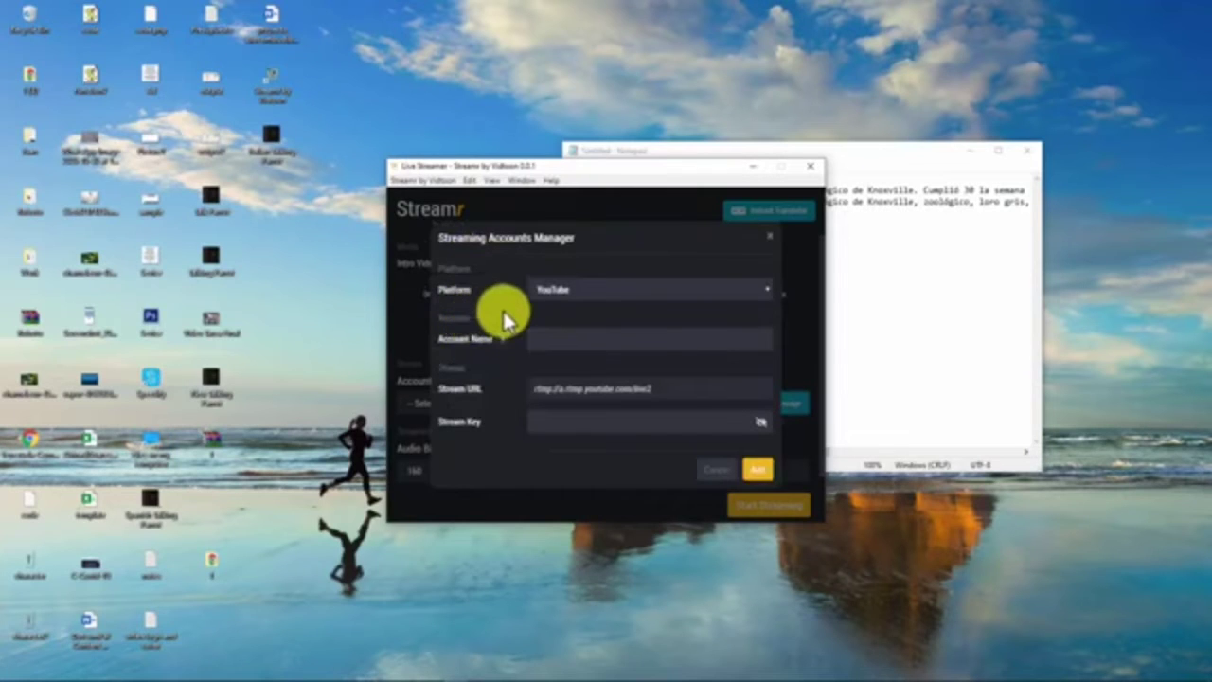
Review the new account form for the Facebook and Custom platforms and return it to YouTube.
click(544, 292)
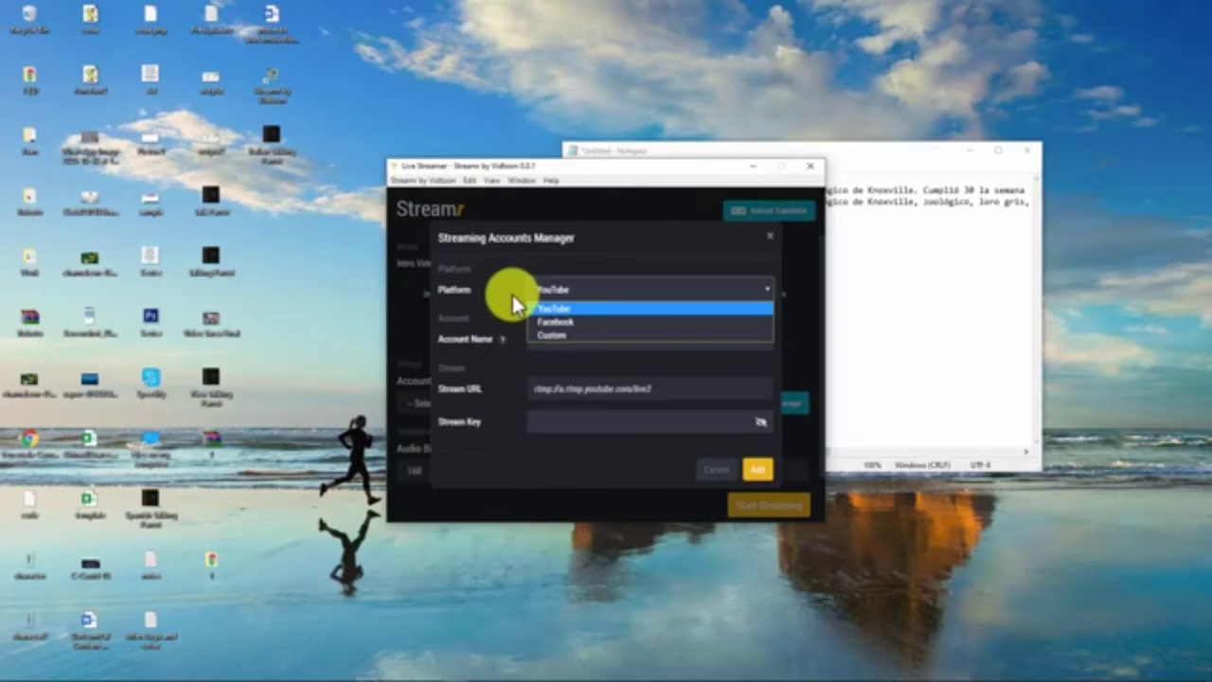
click(559, 323)
click(560, 336)
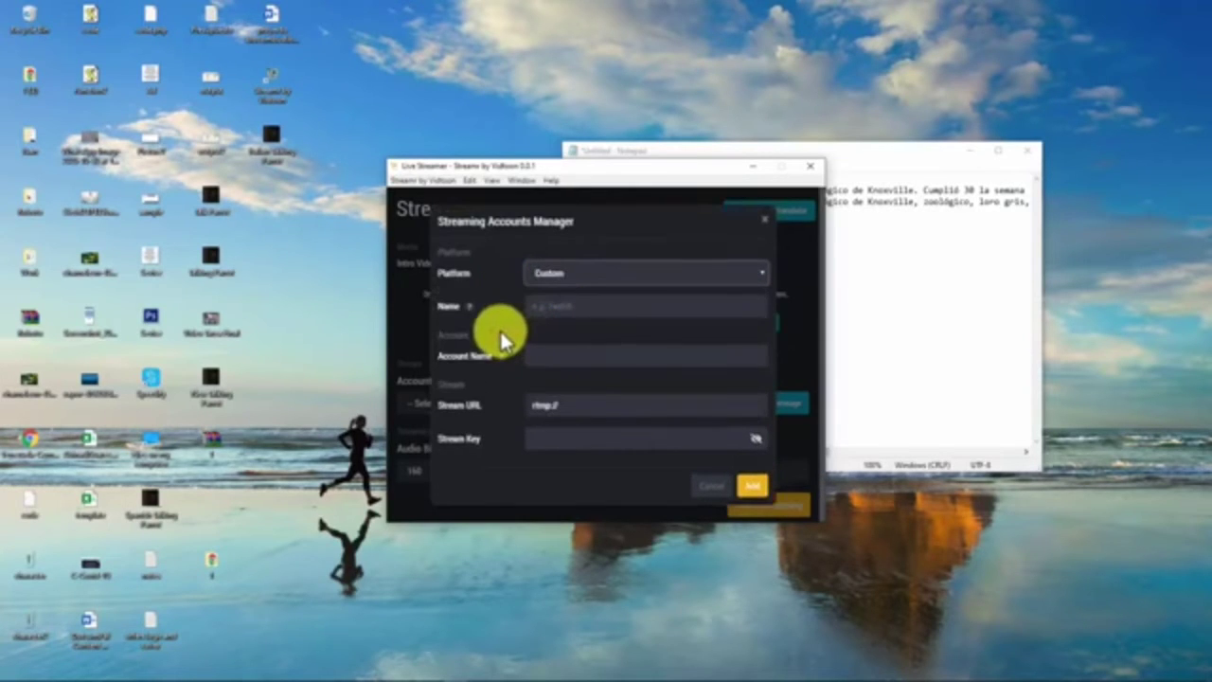
click(578, 286)
click(561, 301)
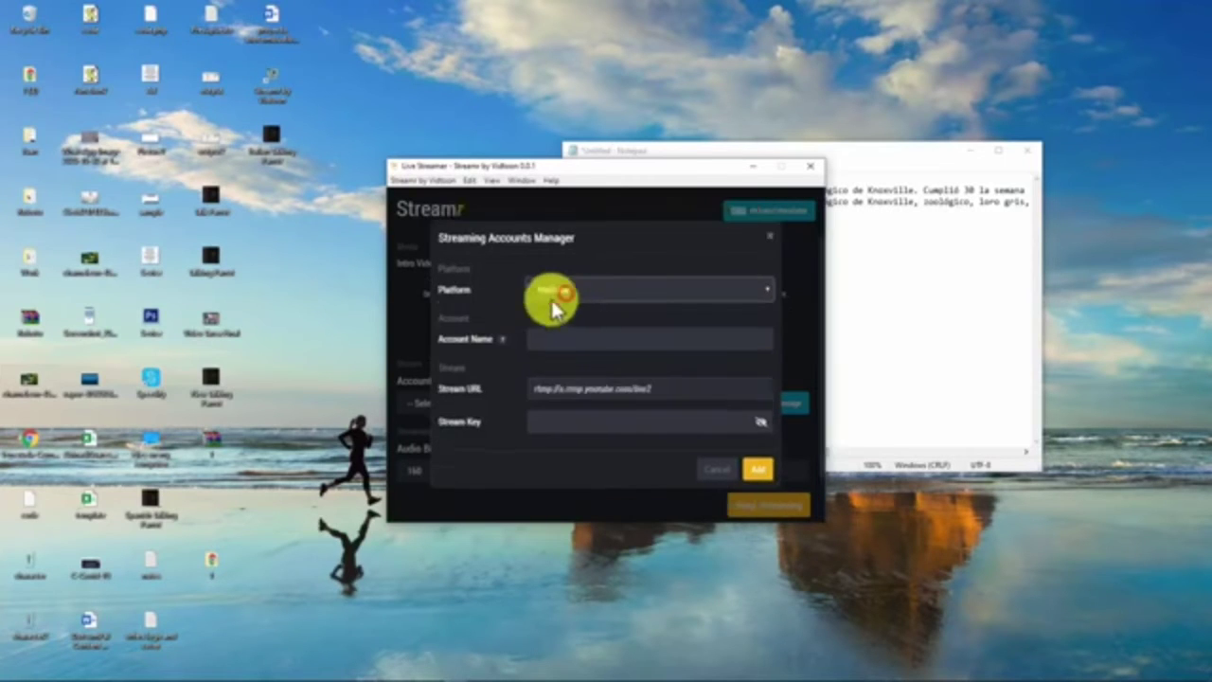
click(549, 335)
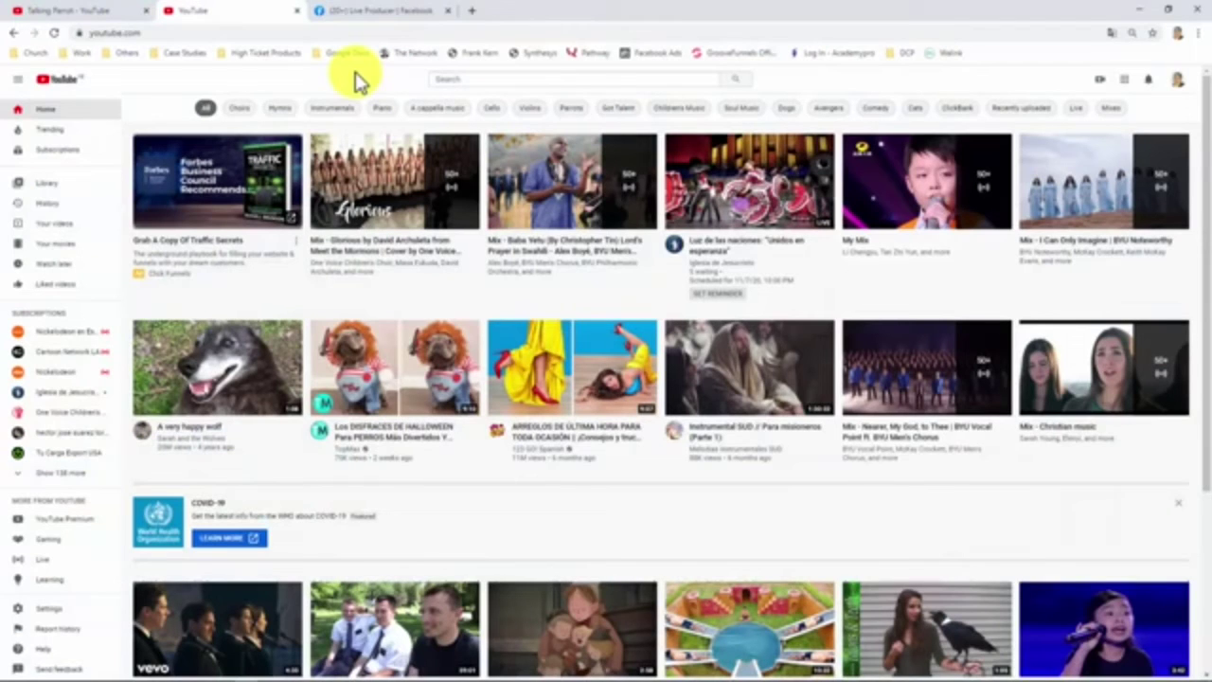
Open YouTube's live streaming dashboard and bring up the stream's details for editing.
click(1098, 82)
click(1117, 123)
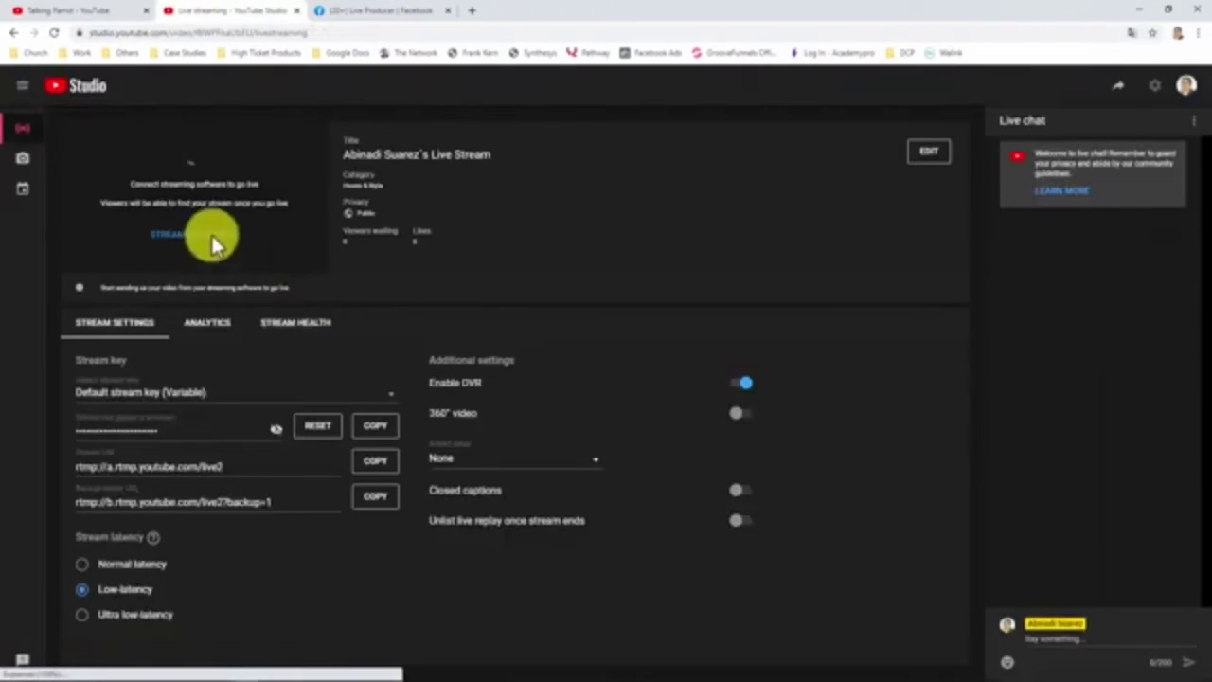
click(920, 158)
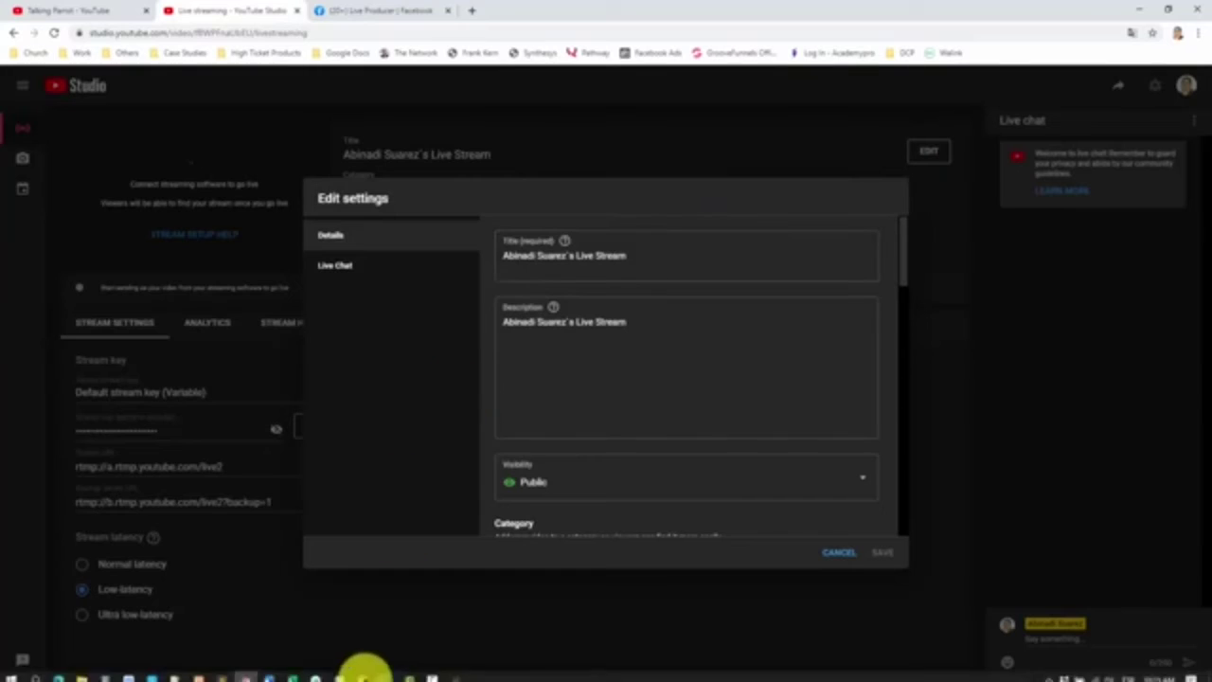
Replace the YouTube stream's title with the translated title "Loro parlante" copied from the Notepad document.
click(341, 672)
drag(630, 178, 568, 178)
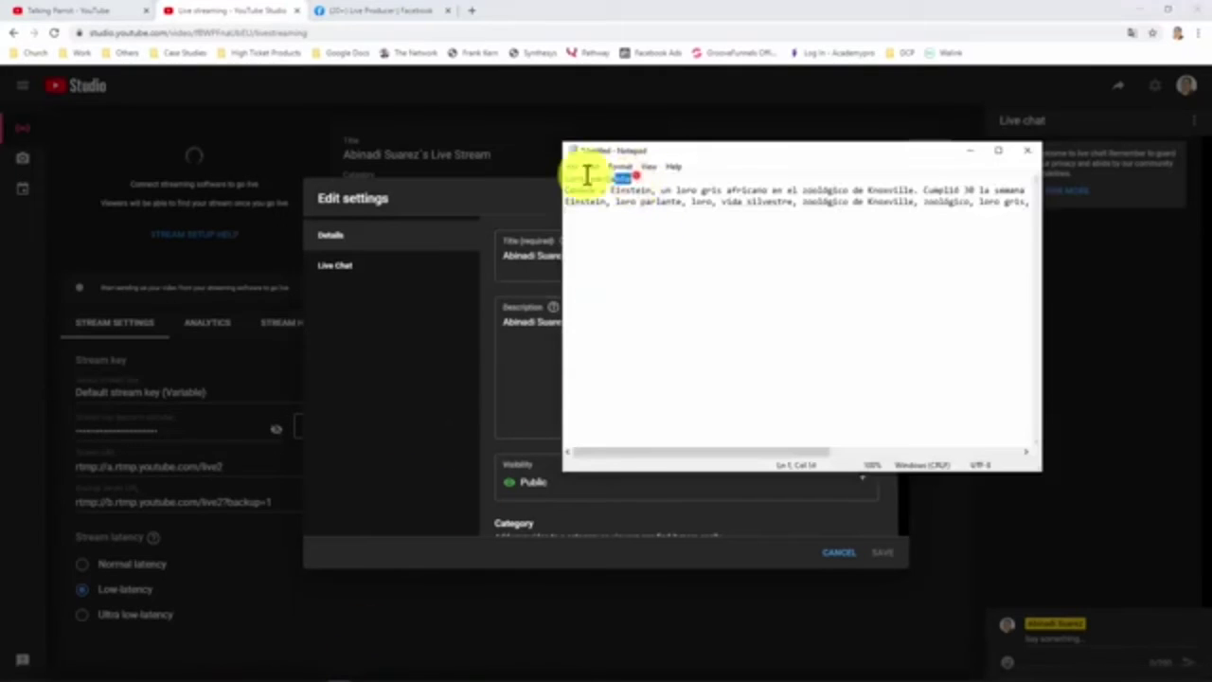
click(580, 255)
key(ctrl+a)
key(ctrl+v)
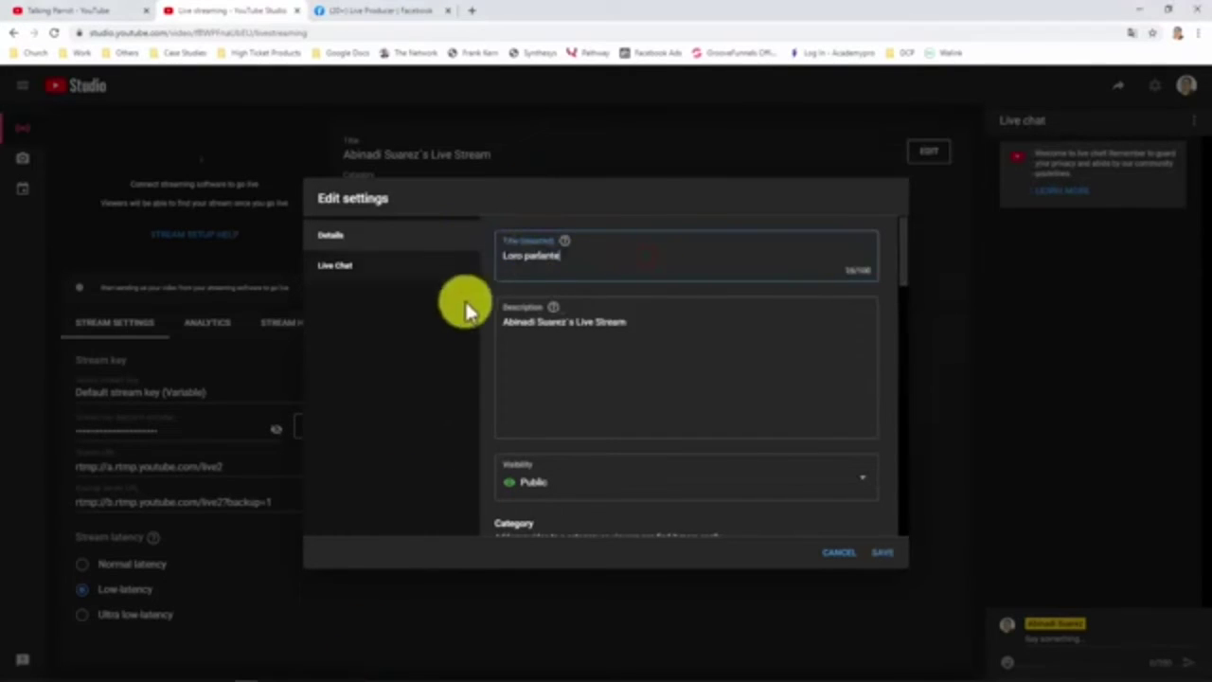
Replace the YouTube stream's description with the Spanish description of Einstein the parrot from the Notepad document.
click(347, 670)
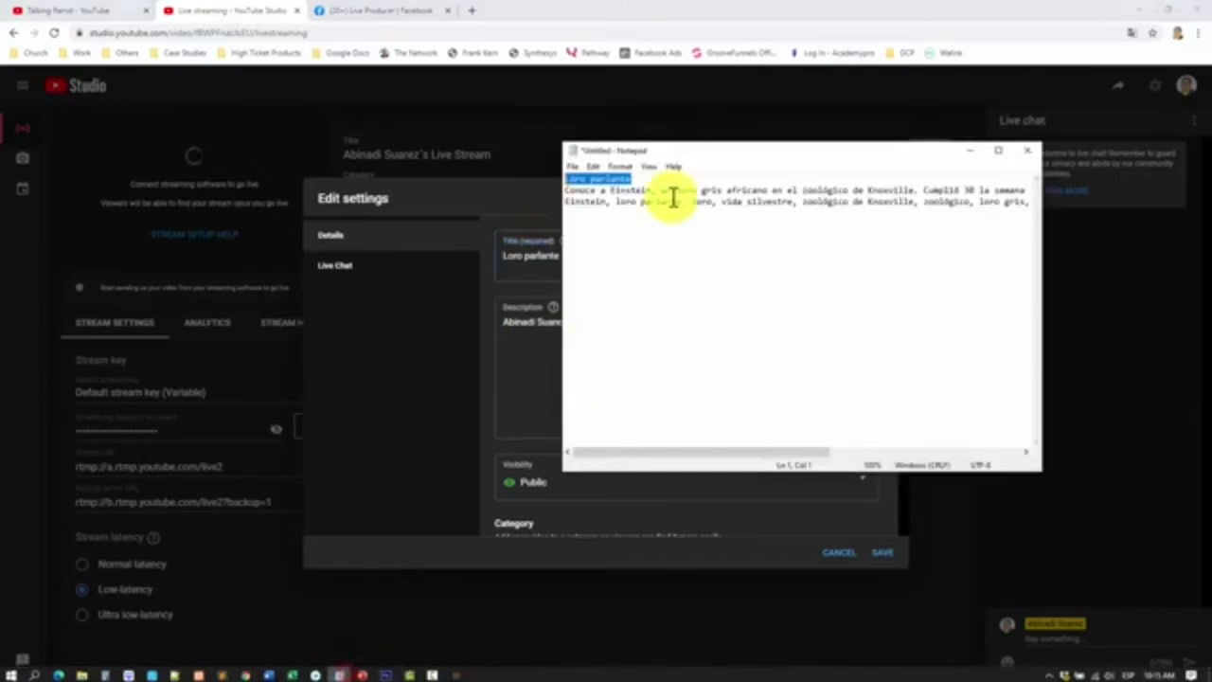
drag(566, 190, 1055, 184)
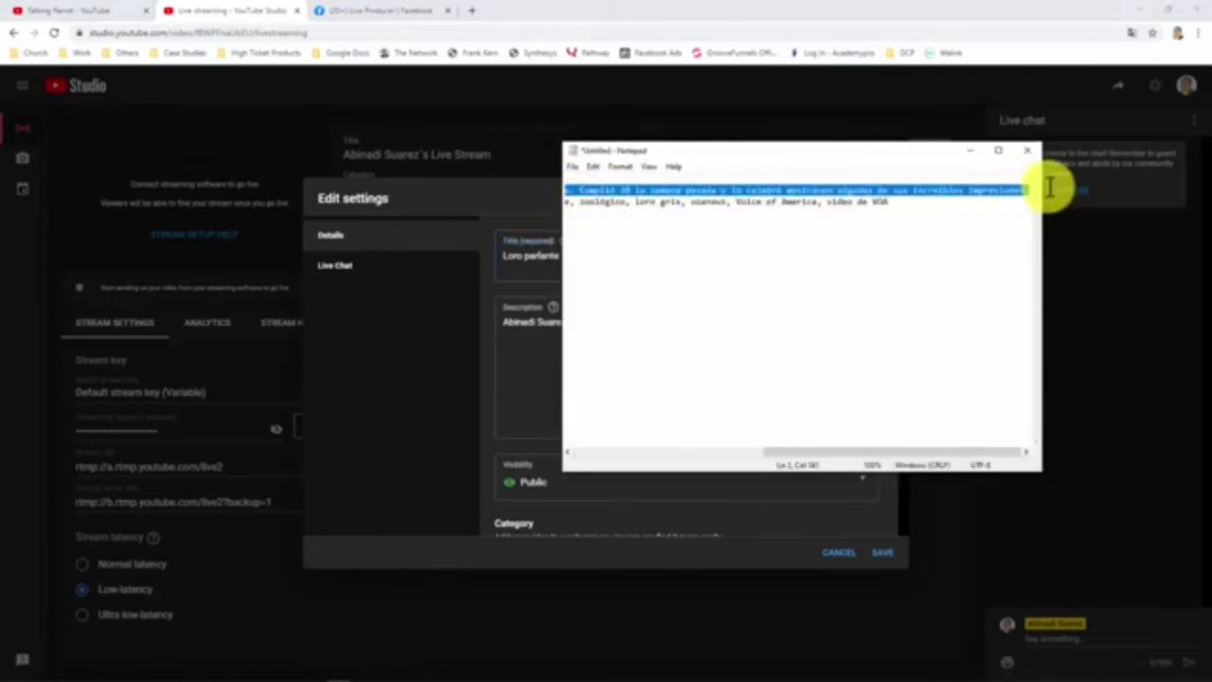
click(530, 338)
drag(650, 326, 473, 330)
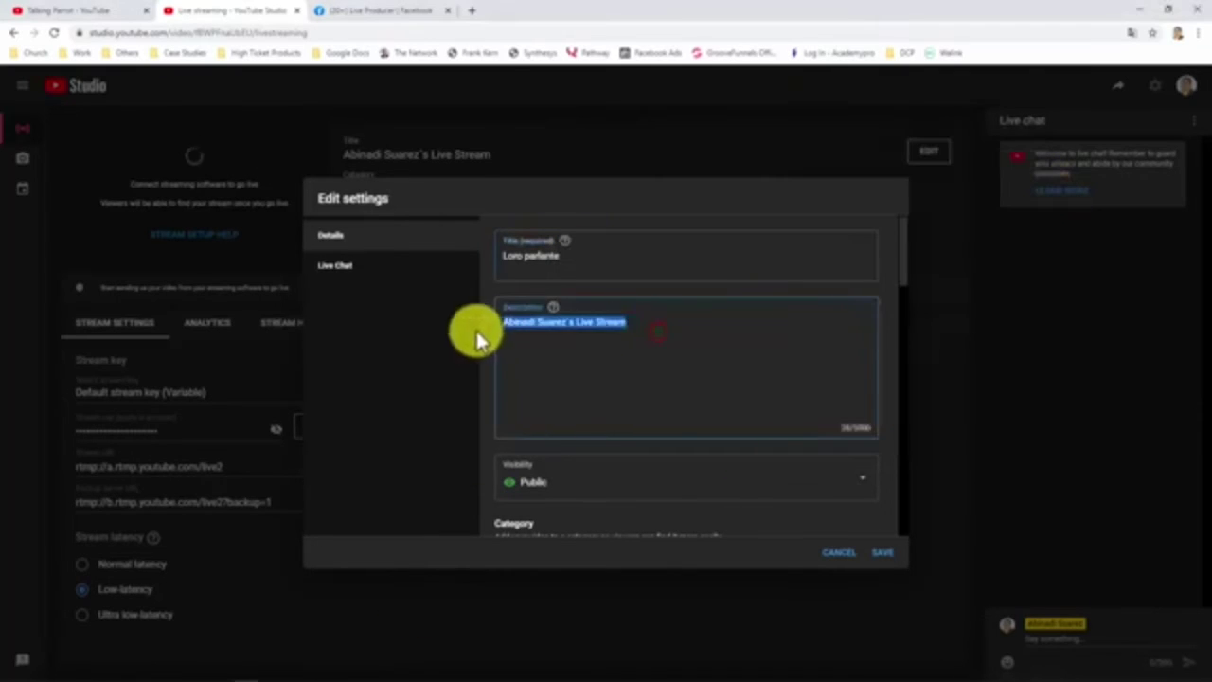
text(Conoce a Einstein, un loro gris africano en el zoológico de Knoxville. Cumplió 30 la semana pasada y lo celebró mostrando algunas de sus increíbles impresiones.)
Copy the Spanish tags from the Notepad document into the YouTube stream's tags and save the settings.
scroll(500, 383, down, 2)
scroll(502, 383, down, 6)
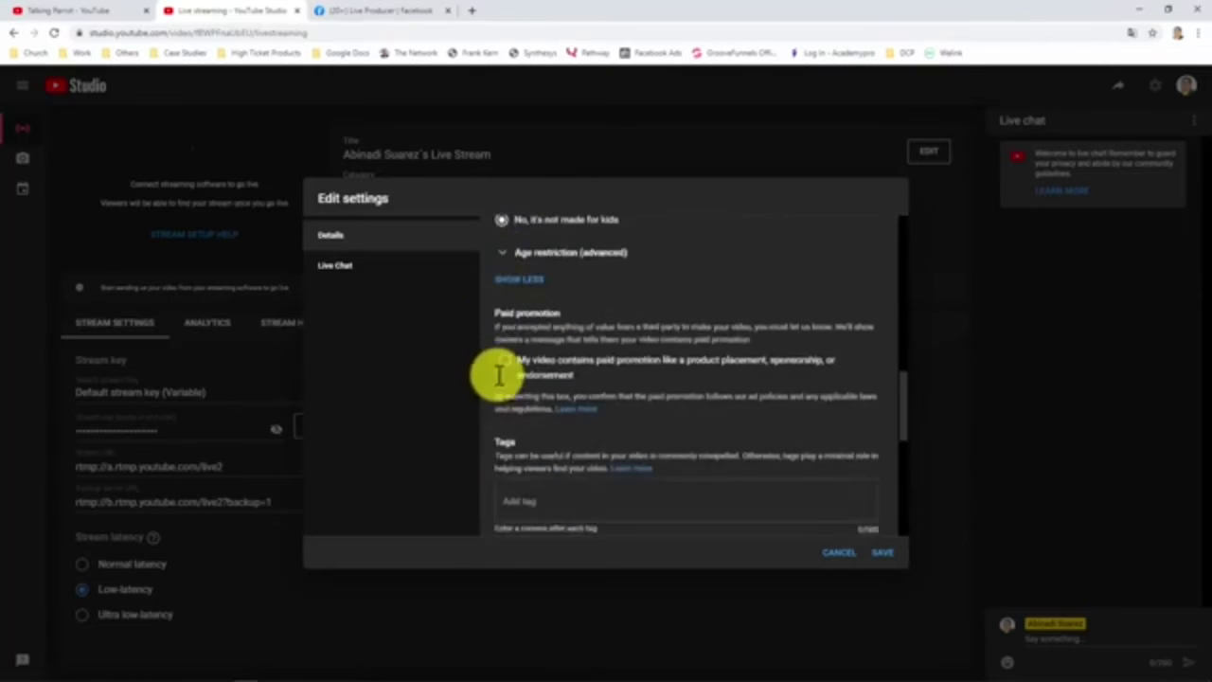
click(514, 374)
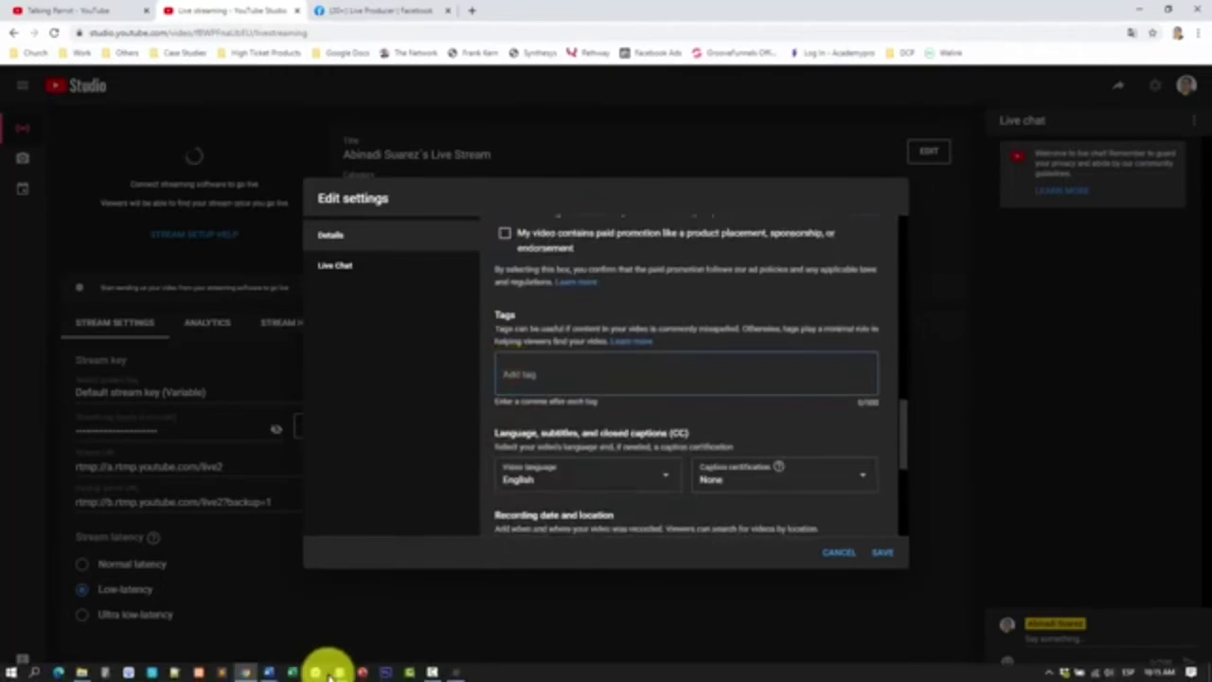
click(339, 674)
drag(887, 201, 533, 200)
click(537, 379)
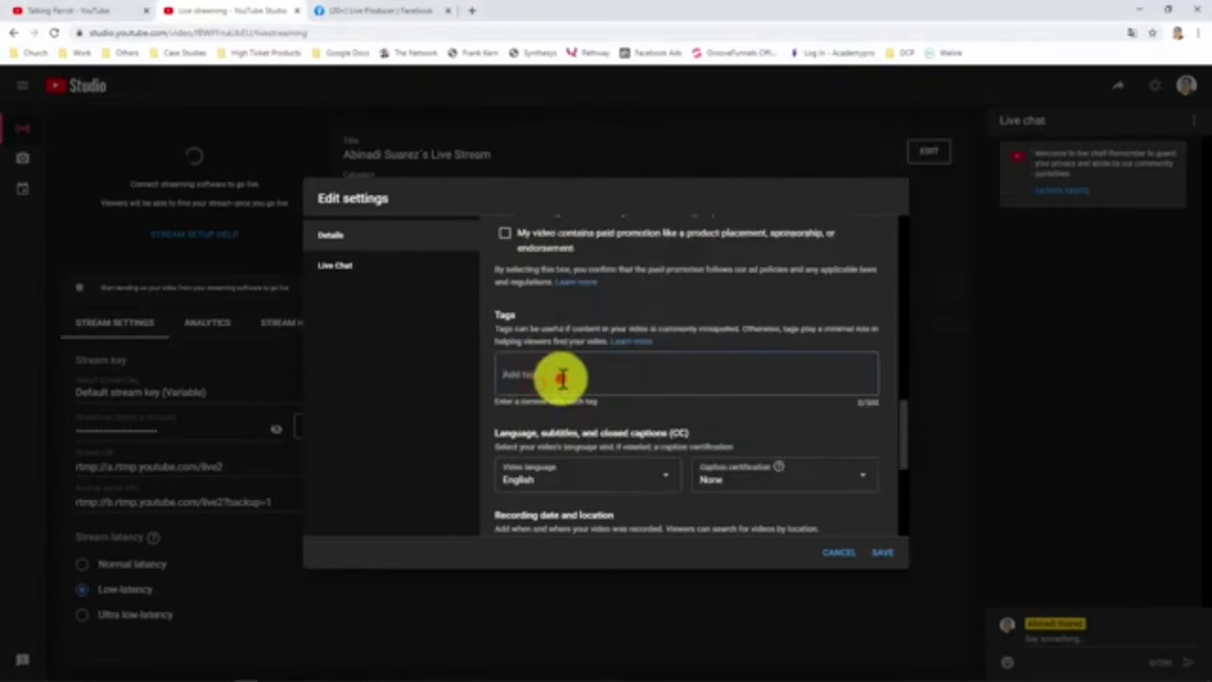
text(Einstein, loro parlante, loro, vida silvestre, zoológico de Knoxville, zoológico, loro gris, noticias, Voice of America, video de VOA)
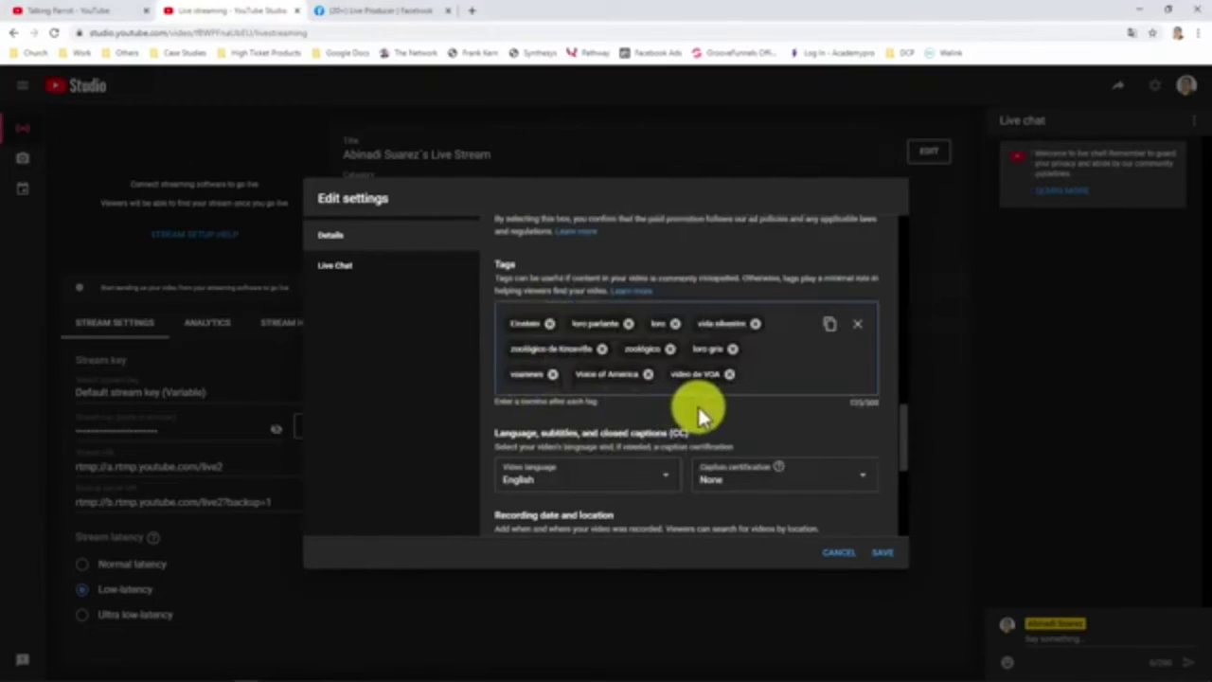
click(881, 554)
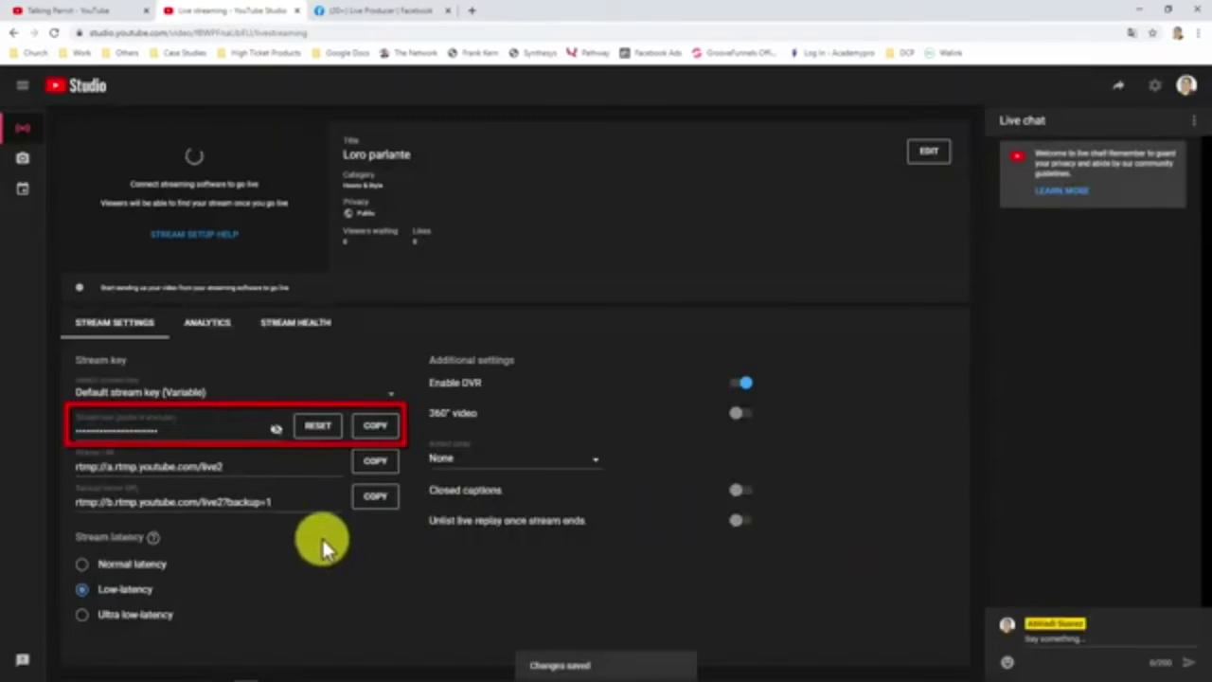
Copy the YouTube stream key into the new "YouTube 2" account's stream key field in Streamr and add the account.
click(375, 429)
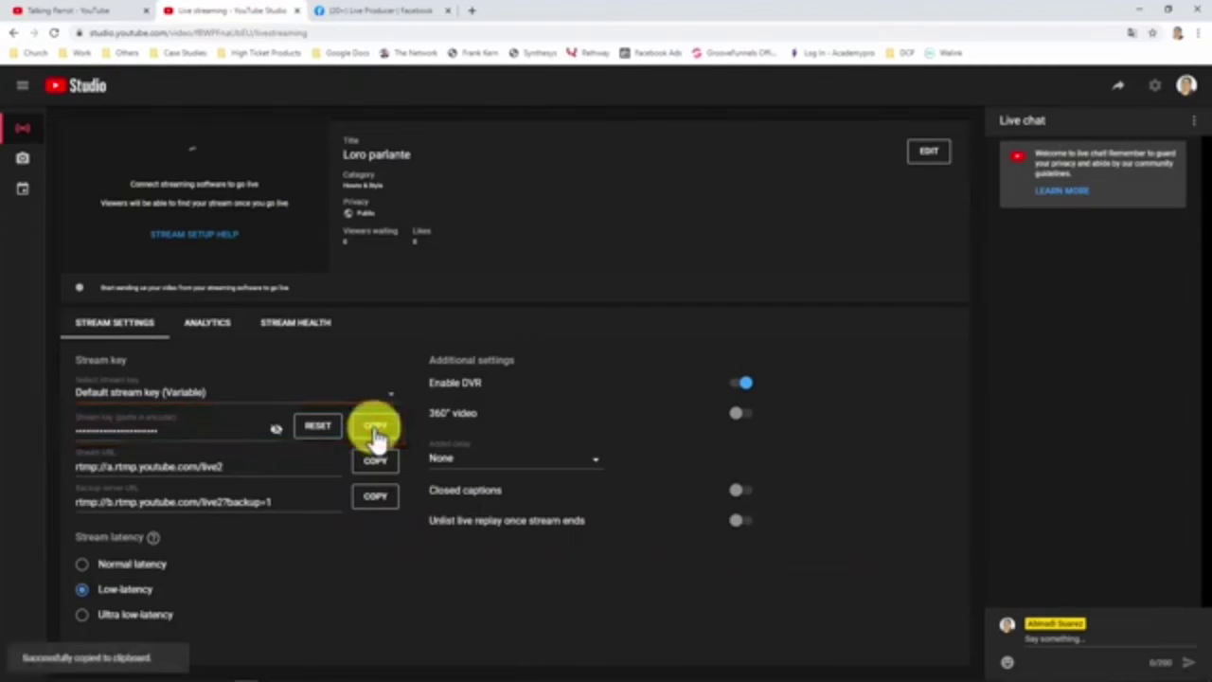
mouse_move(351, 668)
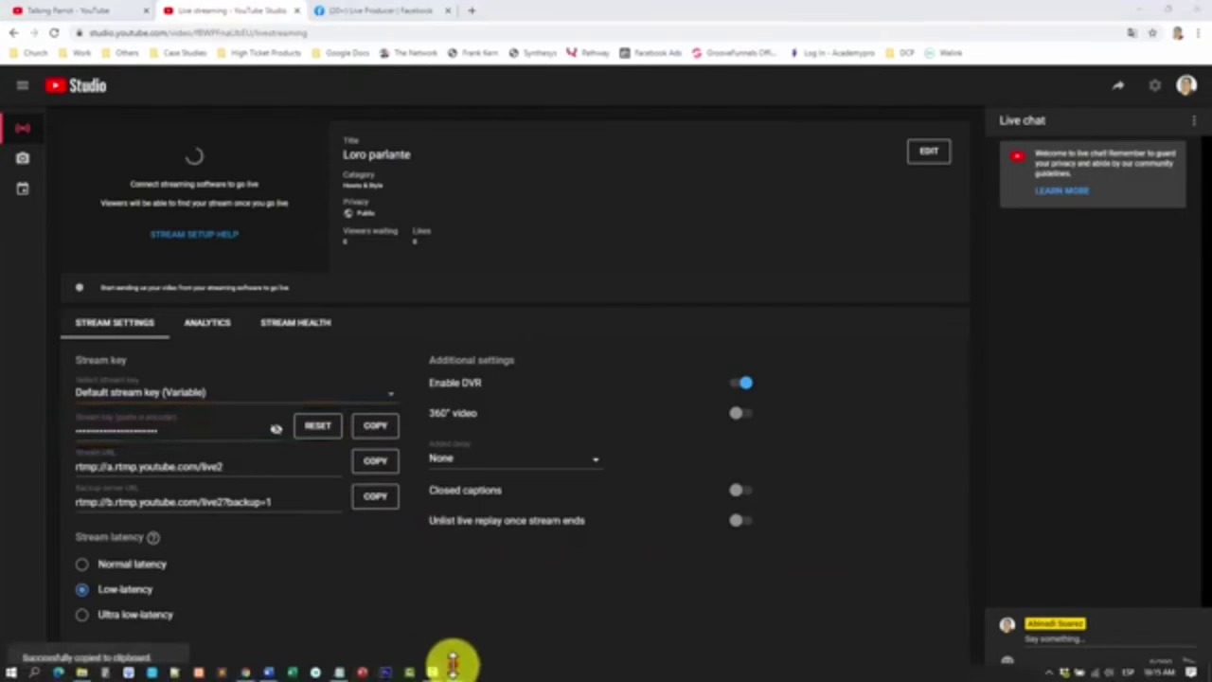
click(453, 663)
click(559, 420)
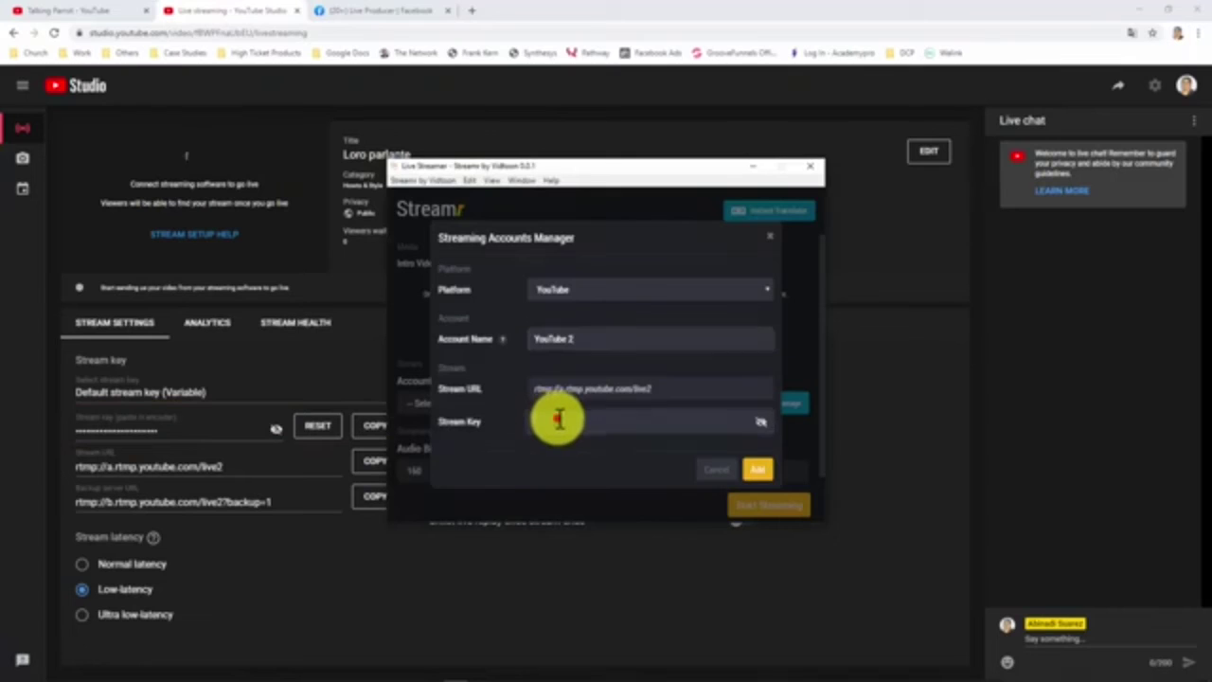
key(ctrl+v)
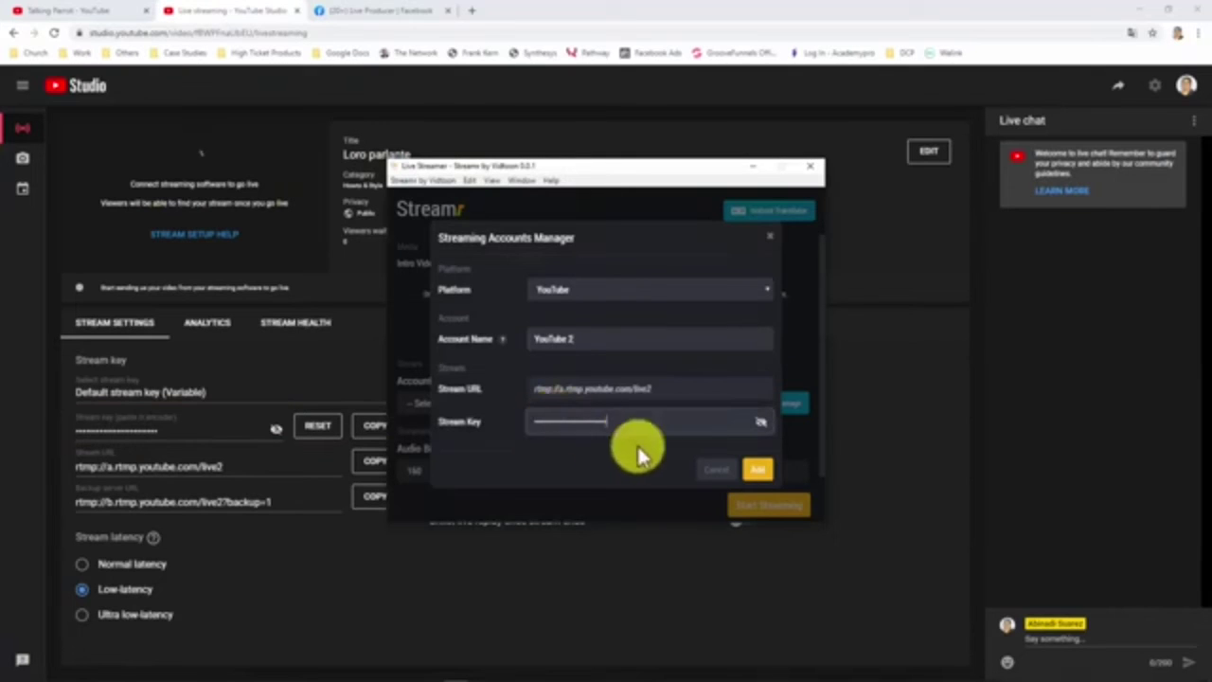
click(758, 469)
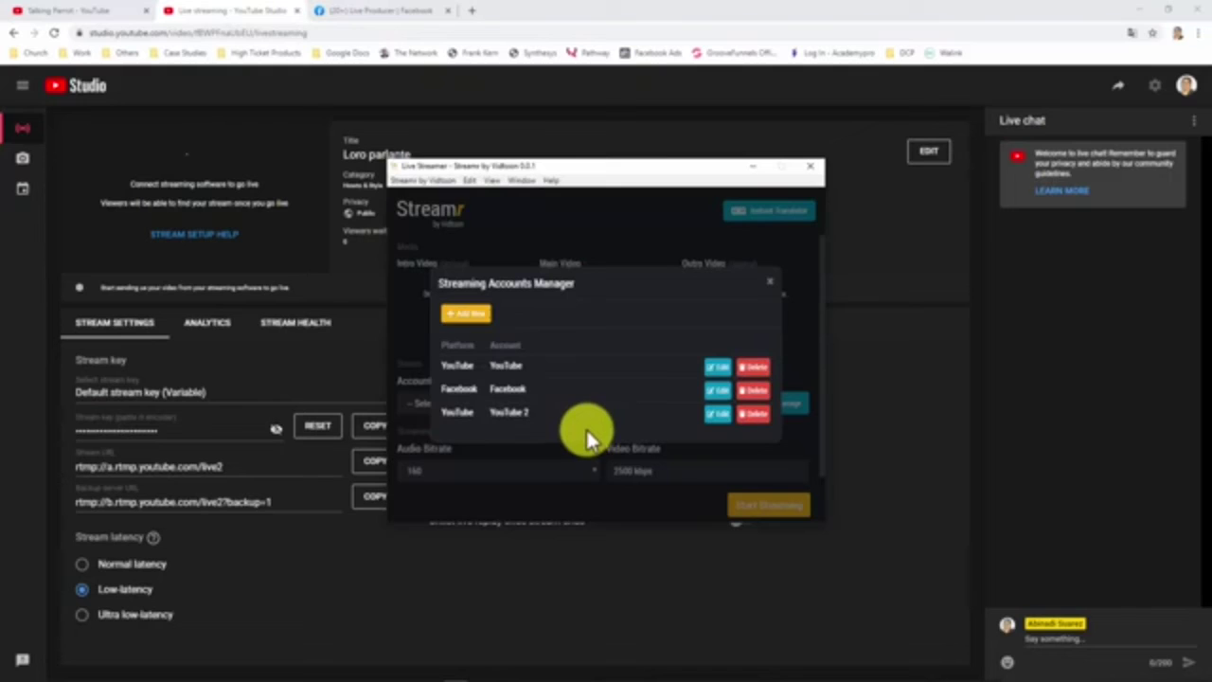
Start another new streaming account for the Facebook platform and name it "Facebook 2".
click(468, 313)
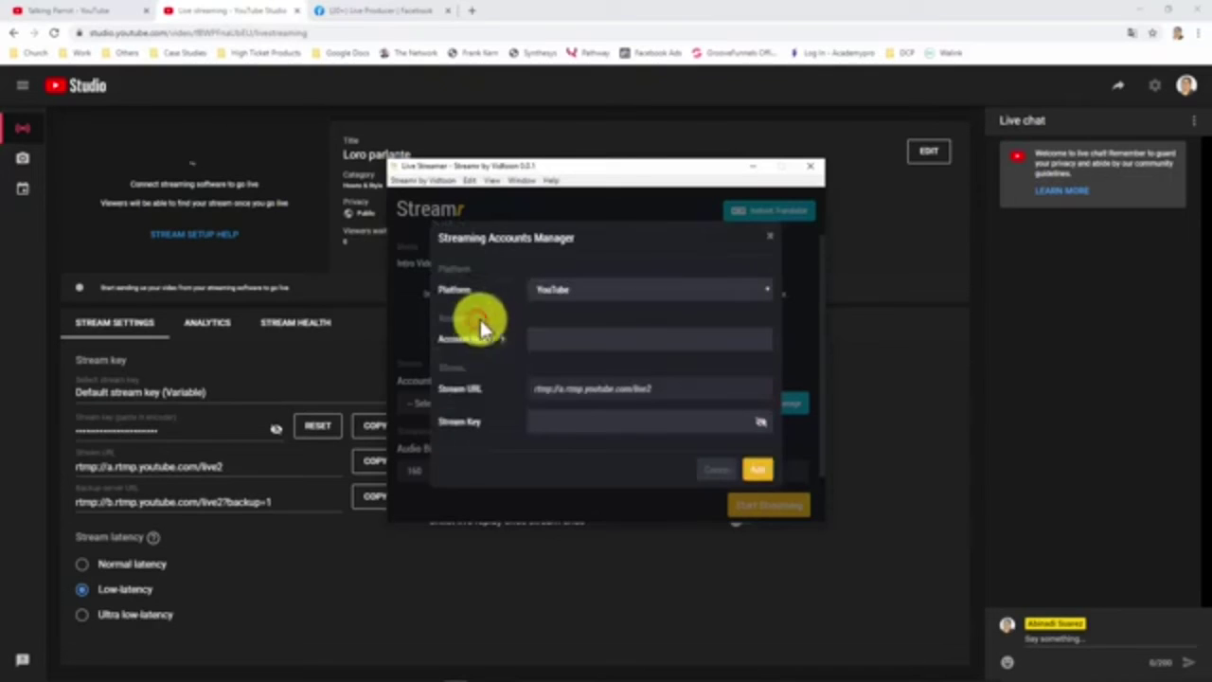
click(574, 290)
click(570, 320)
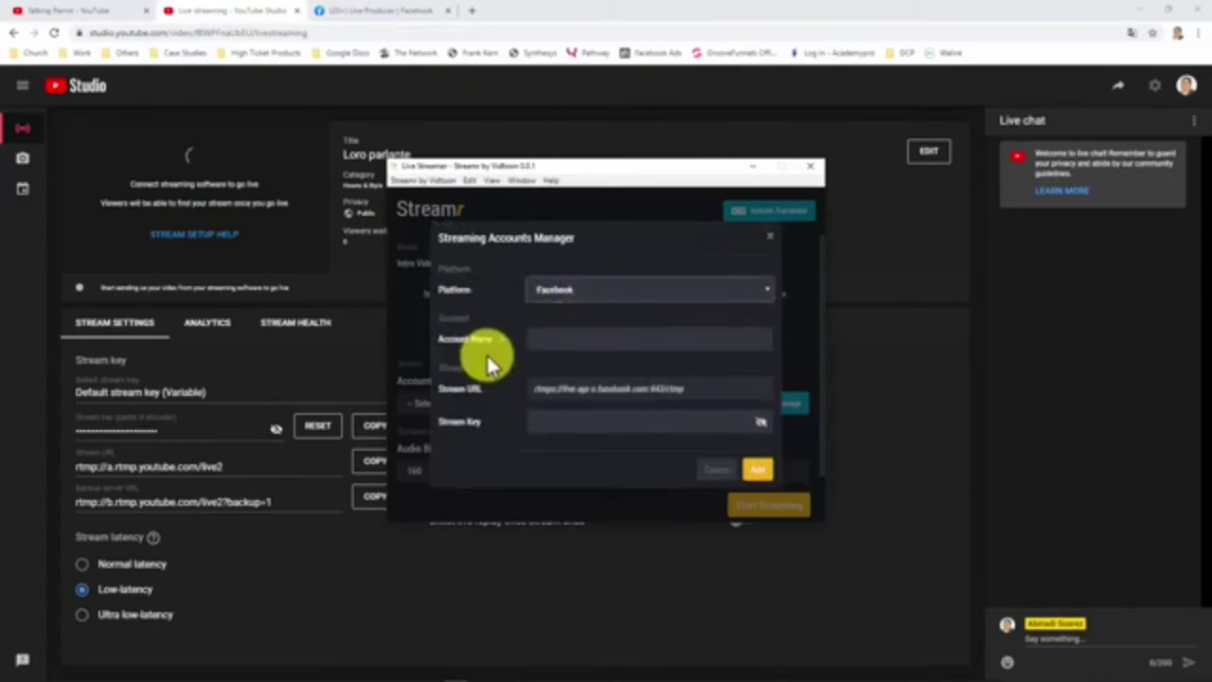
click(543, 342)
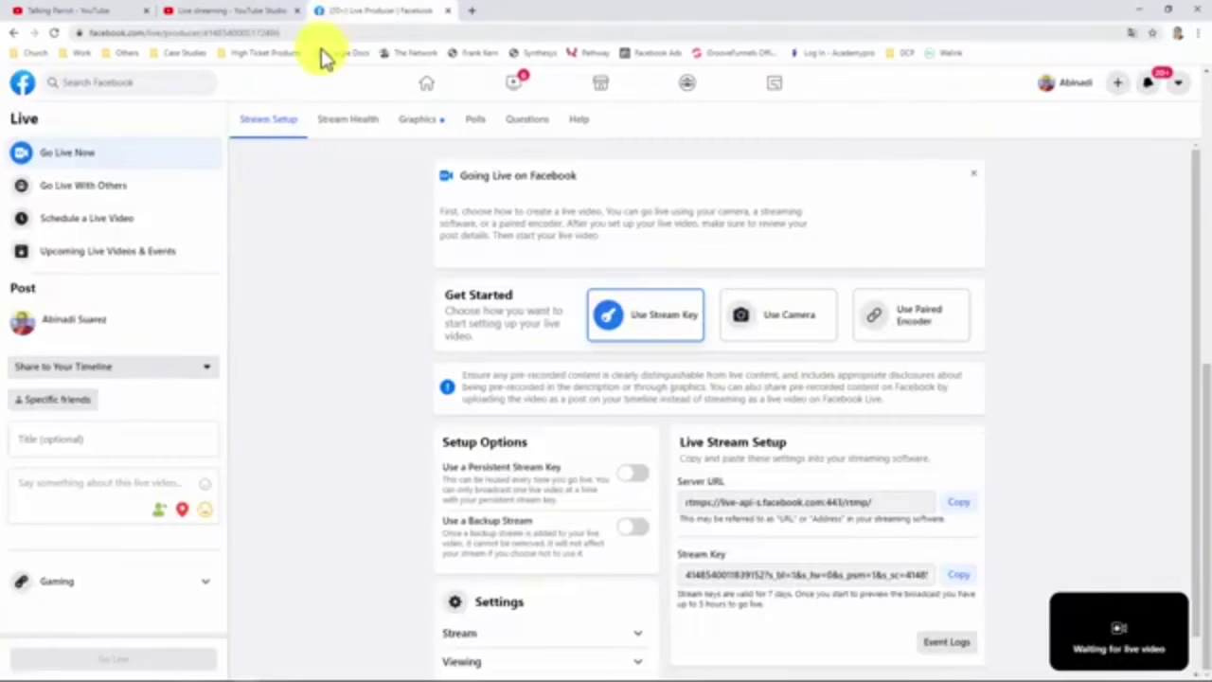
In Facebook Live Producer, examine the sharing destinations and post privacy options without changing them.
click(196, 369)
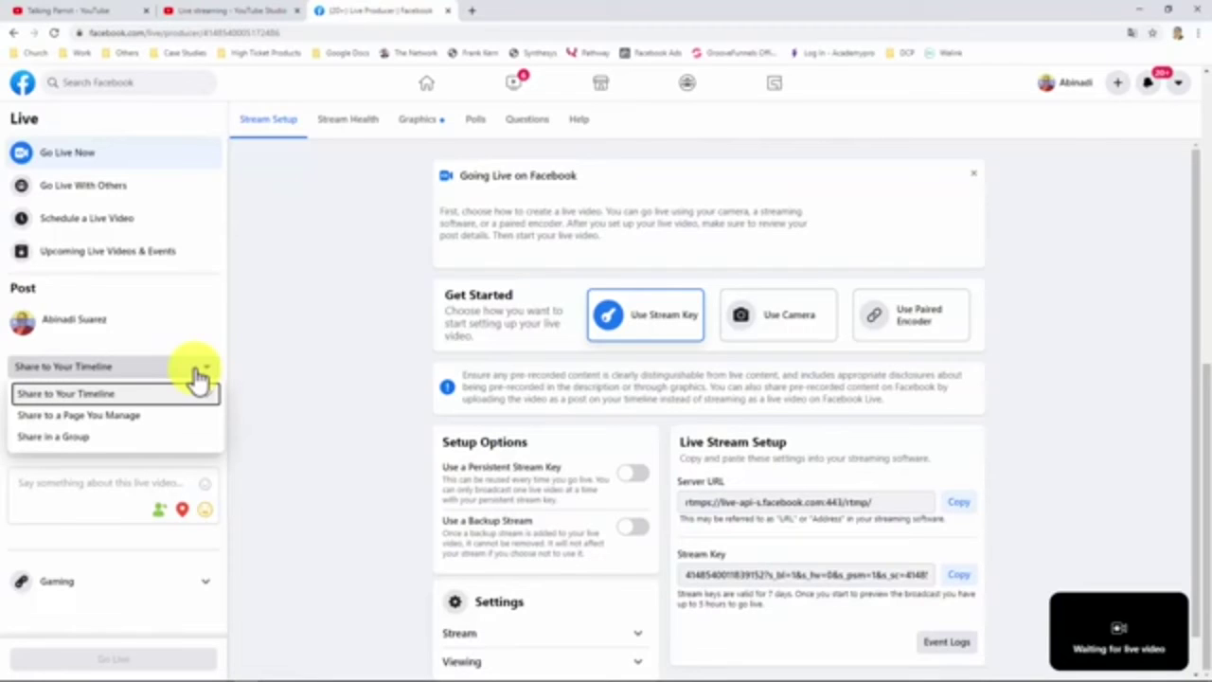
click(196, 374)
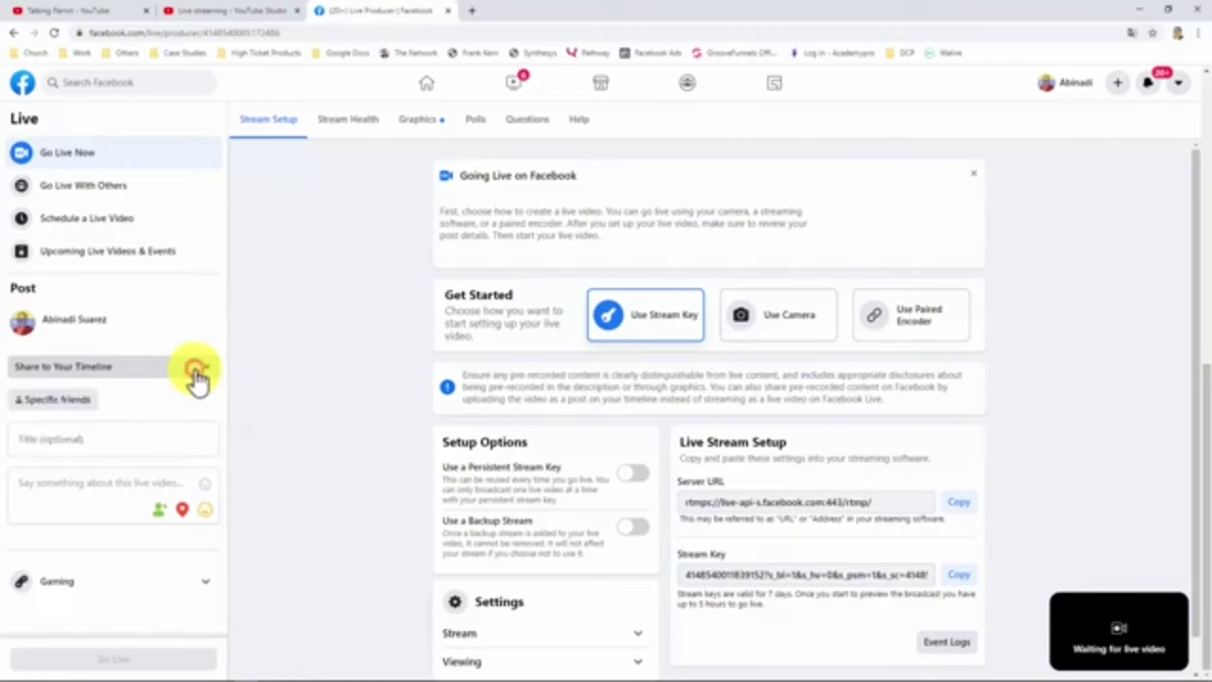
click(76, 407)
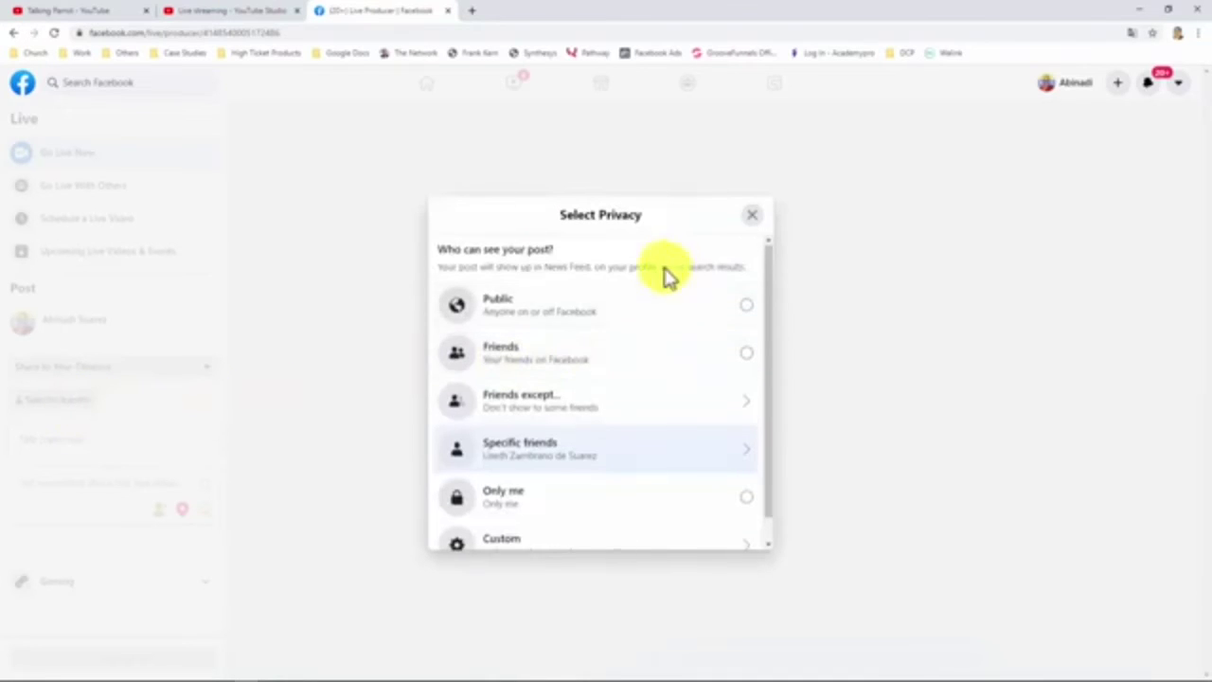
scroll(650, 343, down, 1)
scroll(653, 345, up, 1)
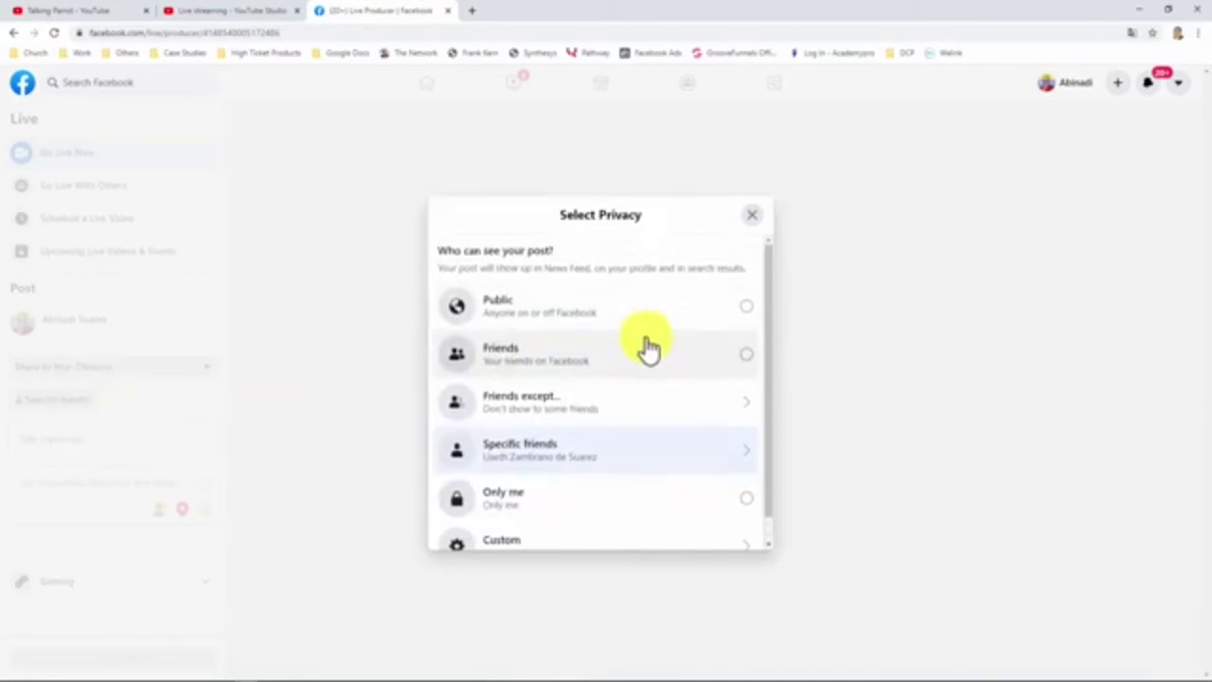
click(753, 221)
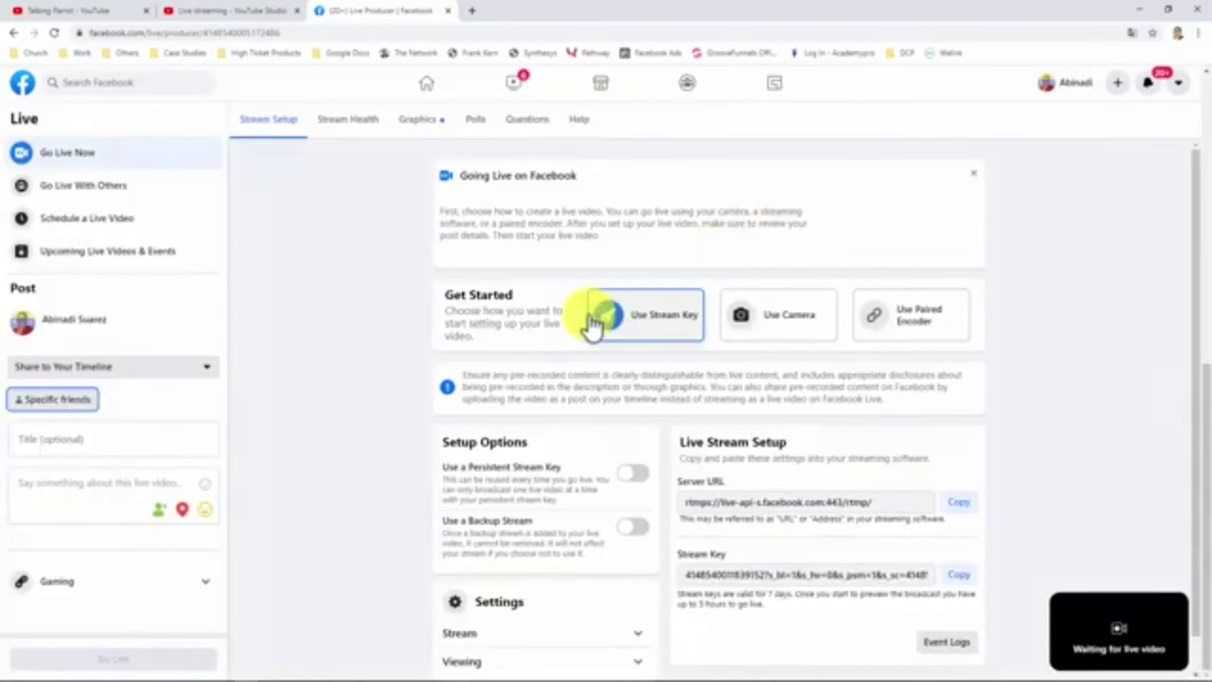
Give the Facebook live video the title "Loro parlante" and the translated description, and enable the persistent stream key.
click(113, 434)
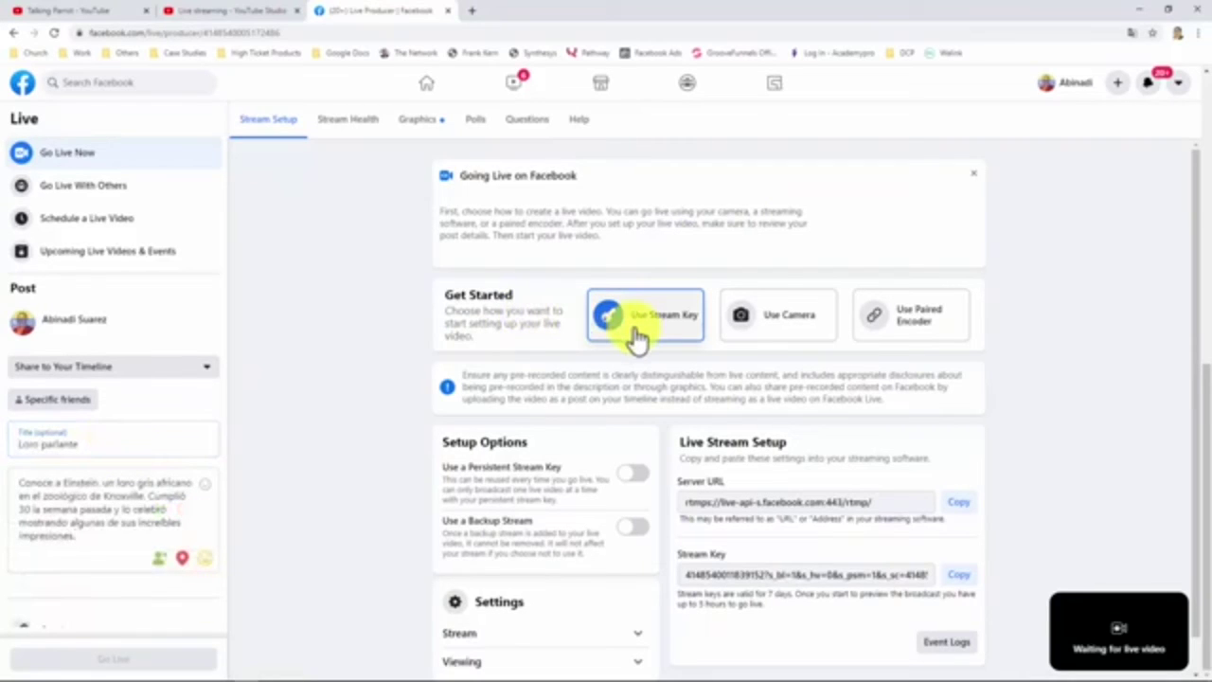
click(632, 476)
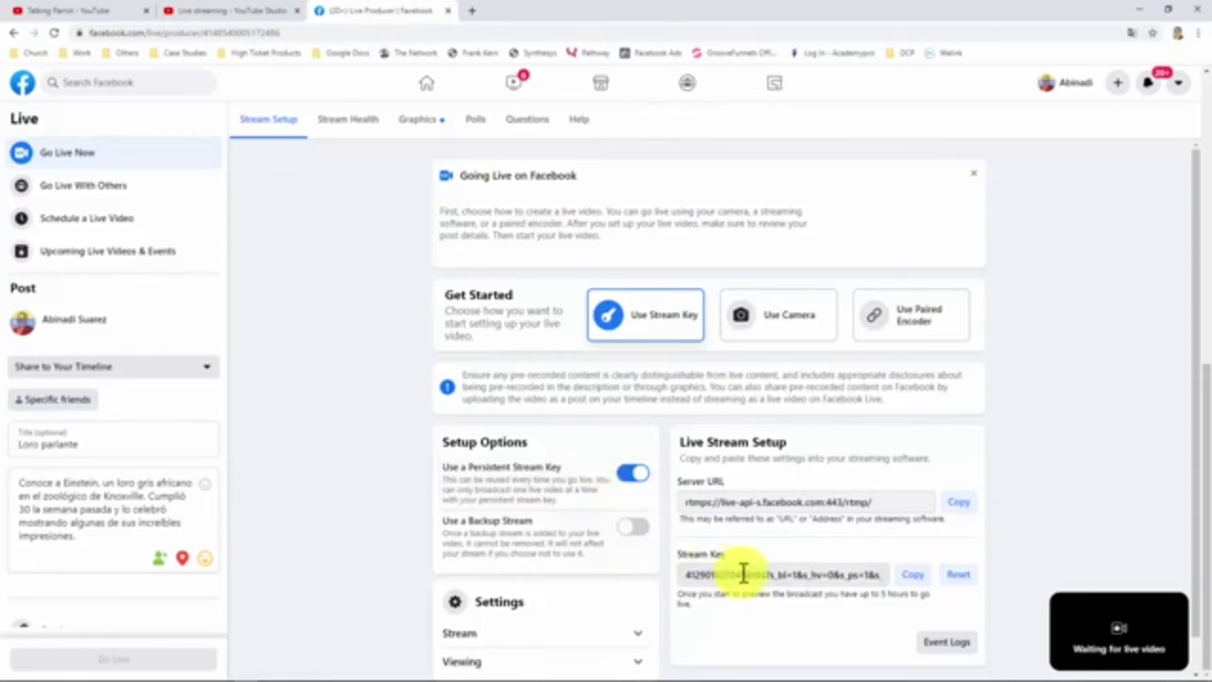
Copy Facebook's persistent stream key into the "Facebook 2" account in Streamr, add the account and close the Streaming Accounts Manager.
click(909, 589)
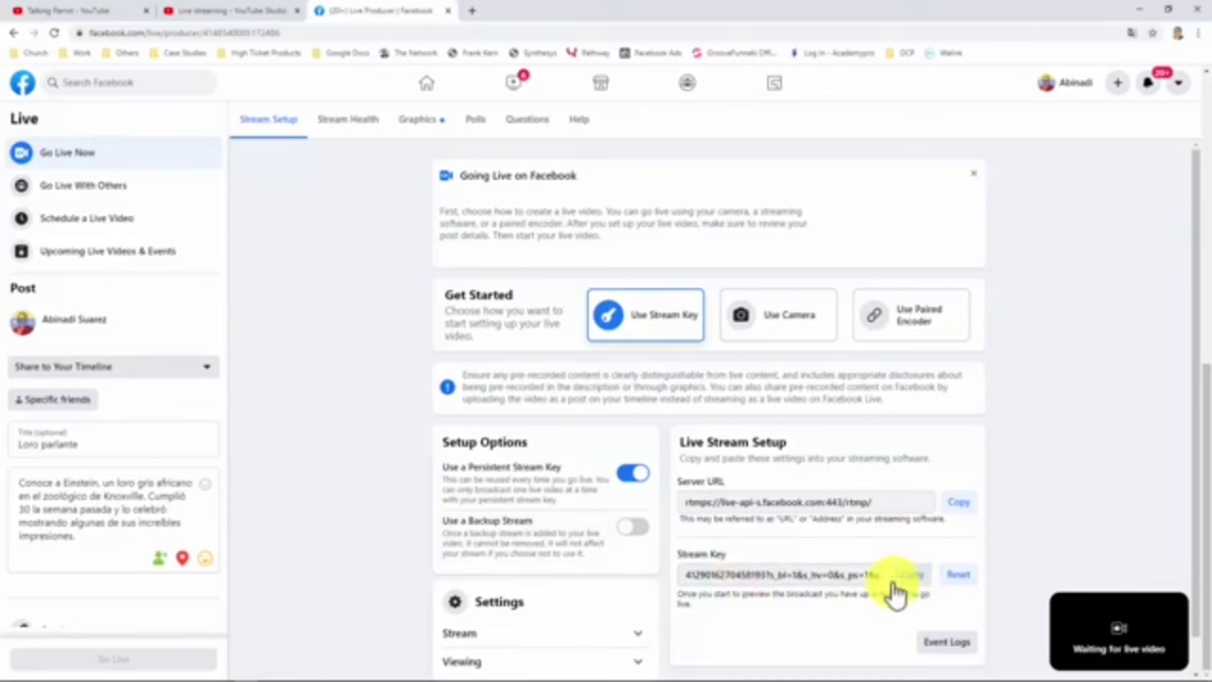
click(463, 675)
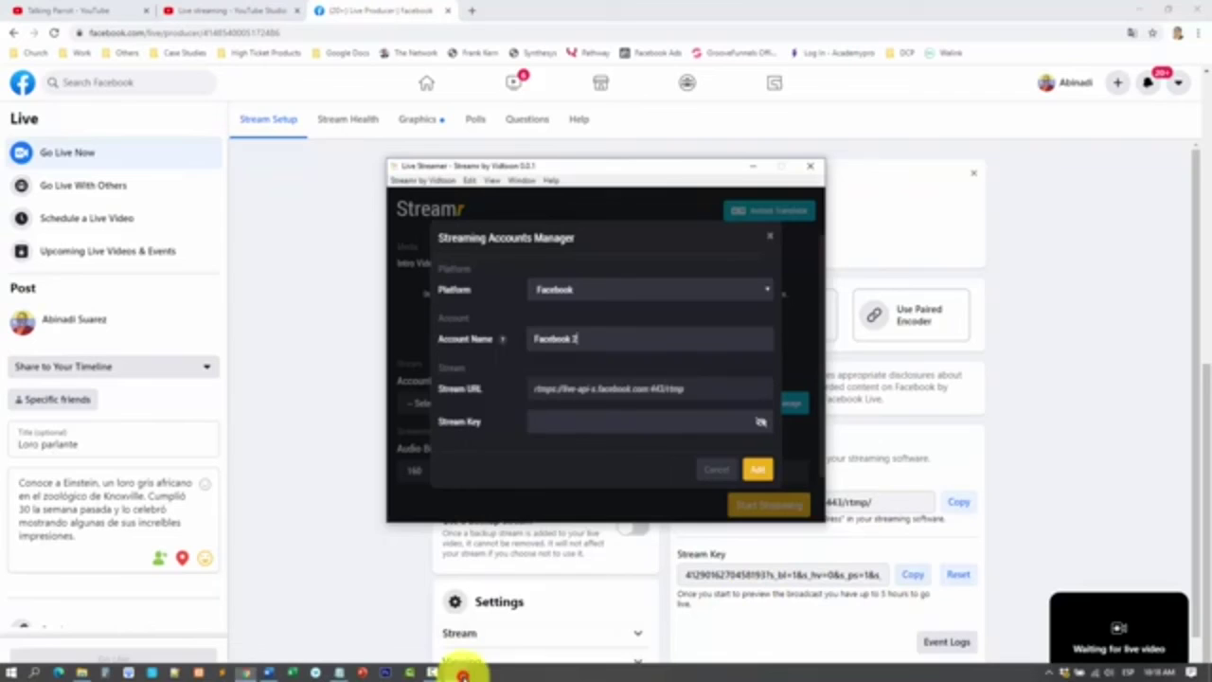
click(558, 421)
key(ctrl+v)
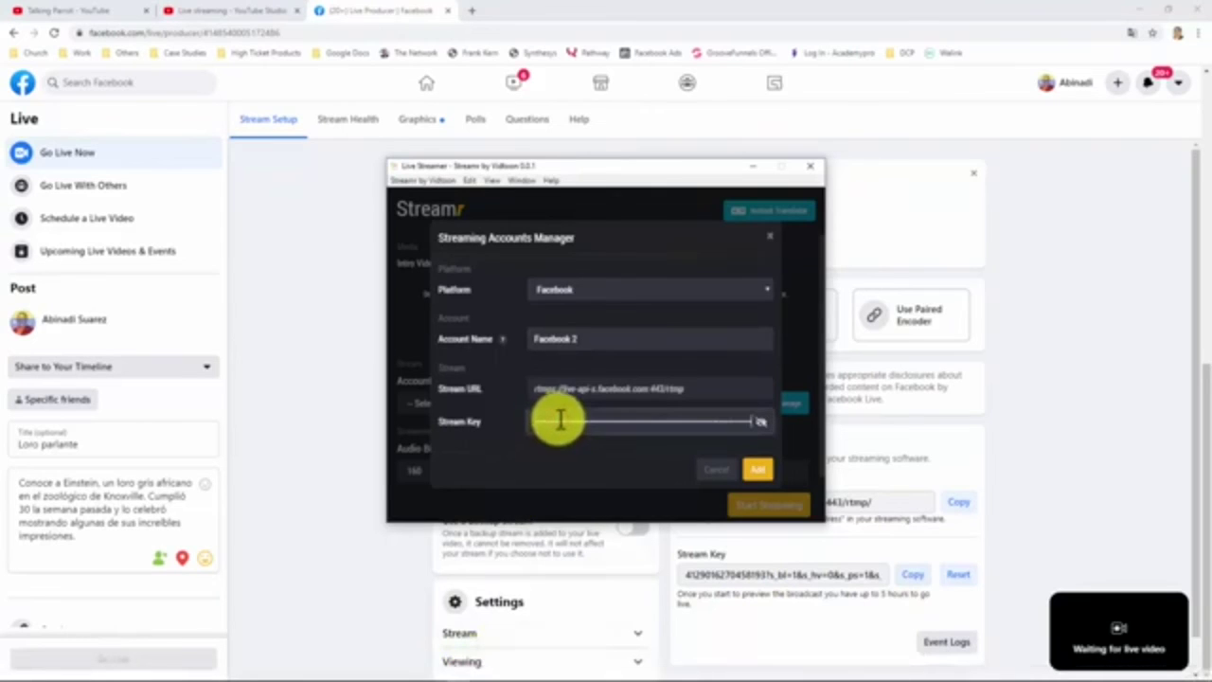
click(758, 469)
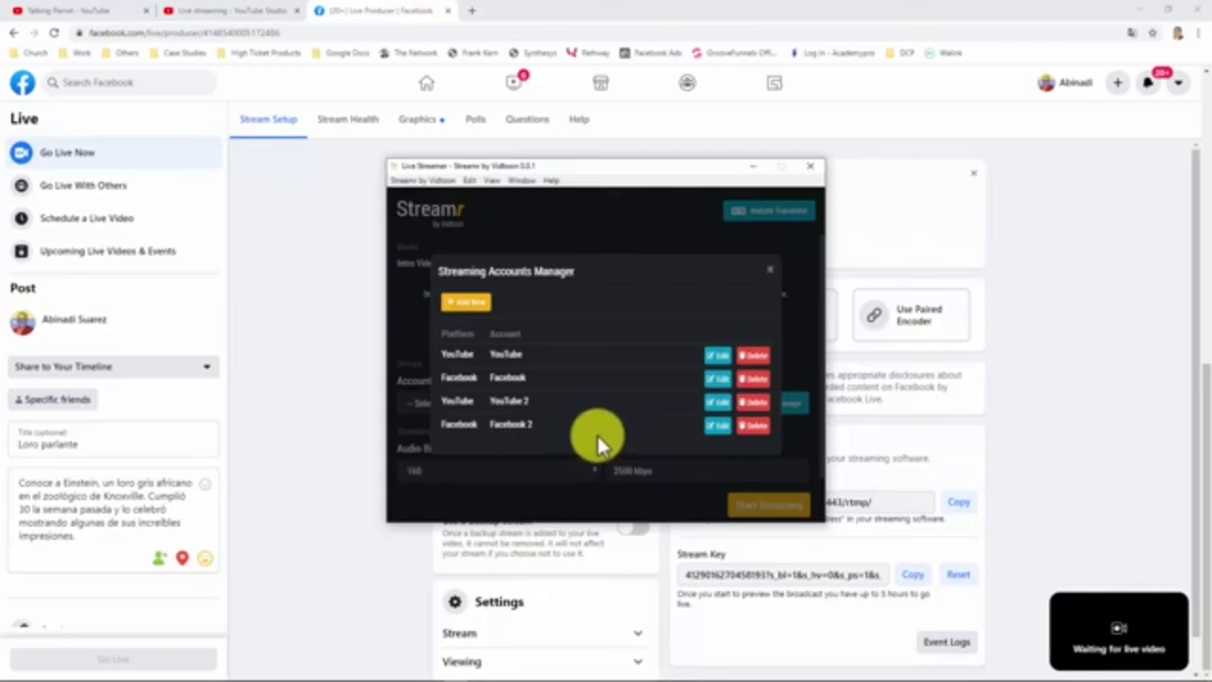
click(770, 270)
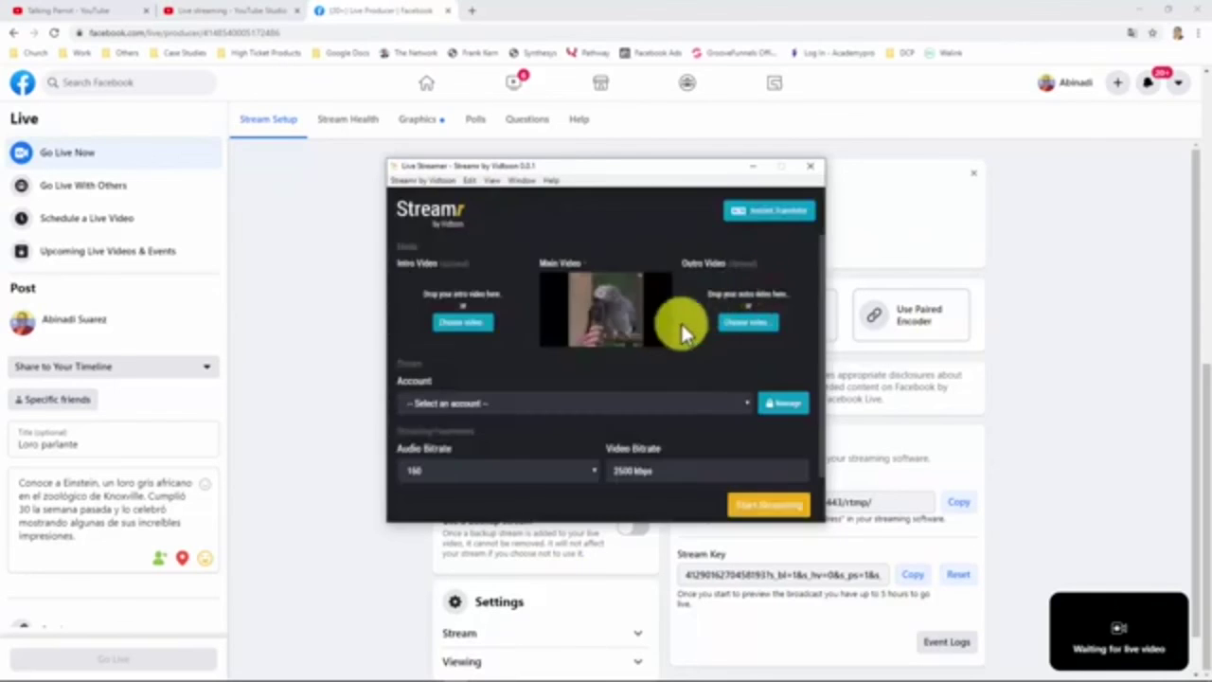
Choose the "YouTube - YouTube" account for the parrot video and start streaming.
click(560, 405)
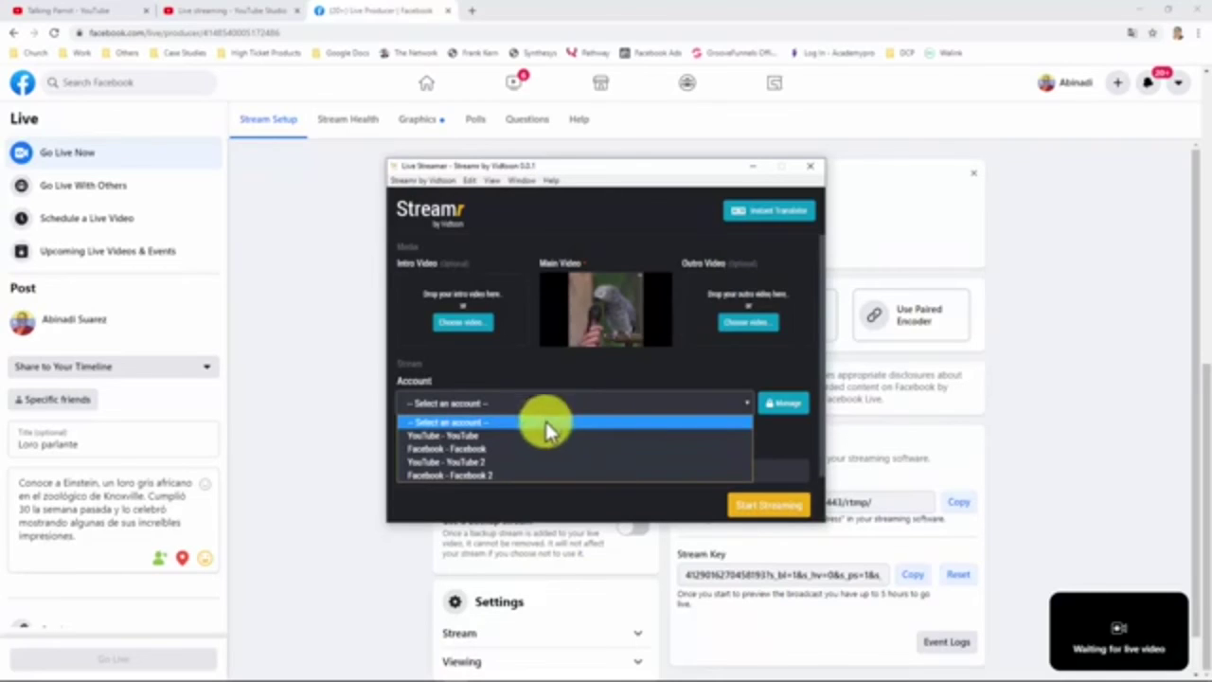
click(545, 435)
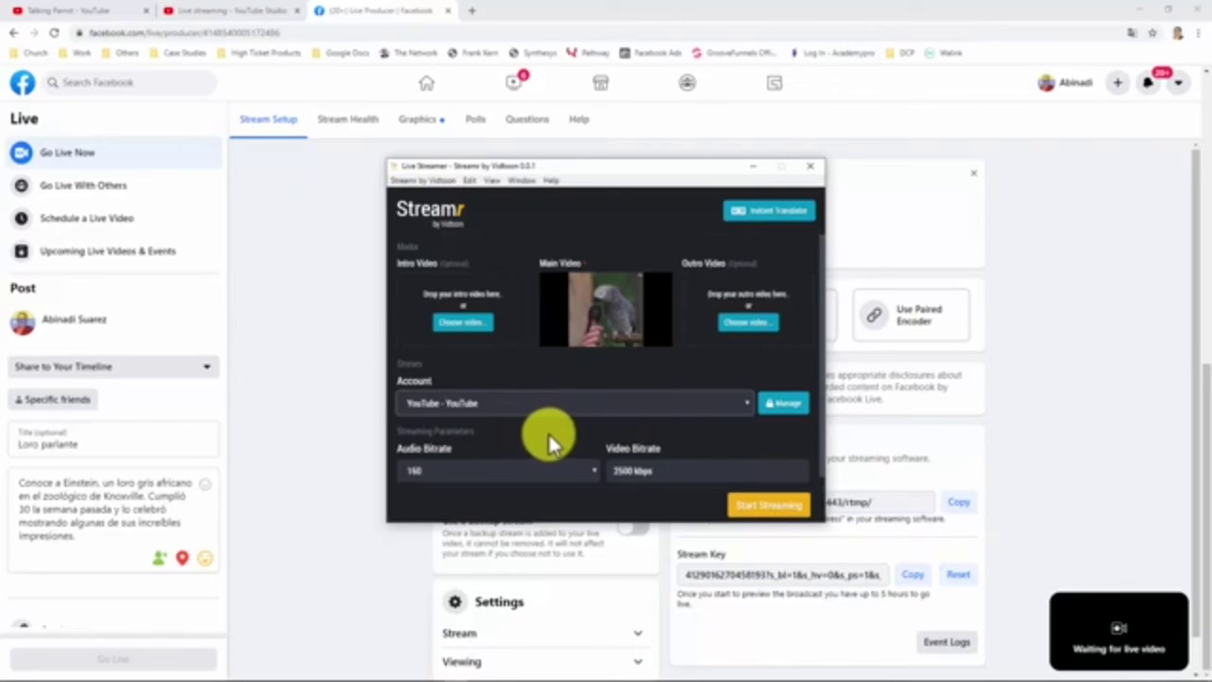
click(750, 511)
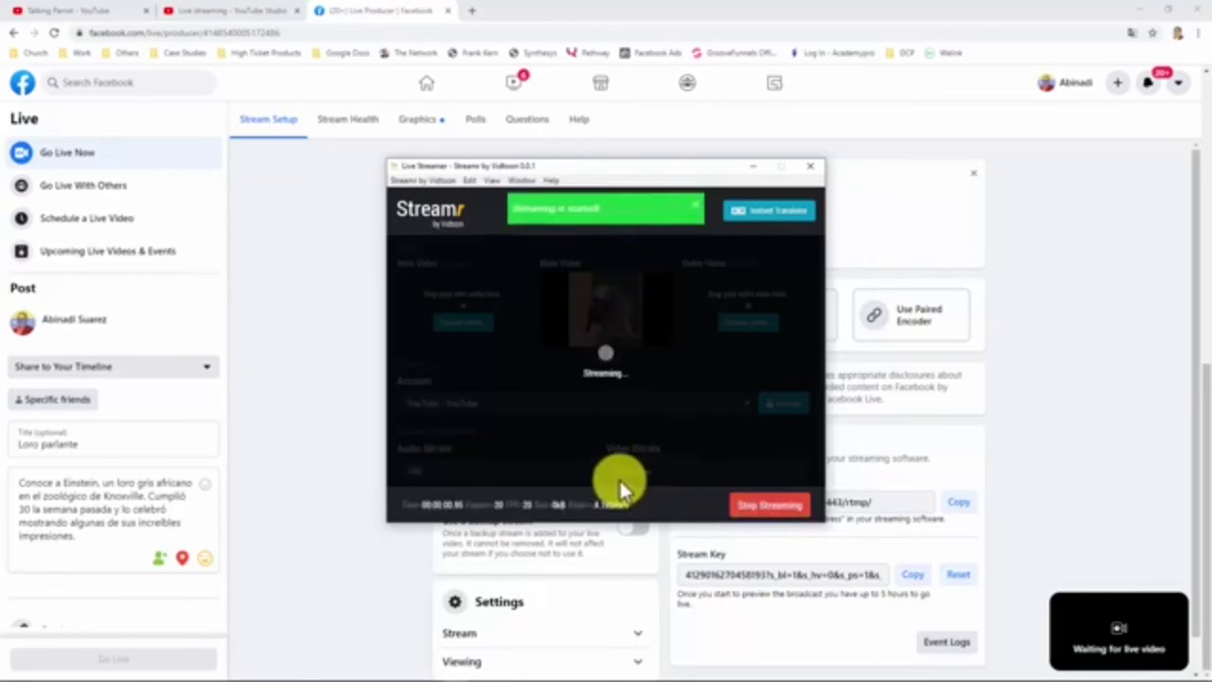
Check the "Loro parlante" live stream in YouTube Studio and on the channel's public watch page, pausing playback in each.
click(228, 13)
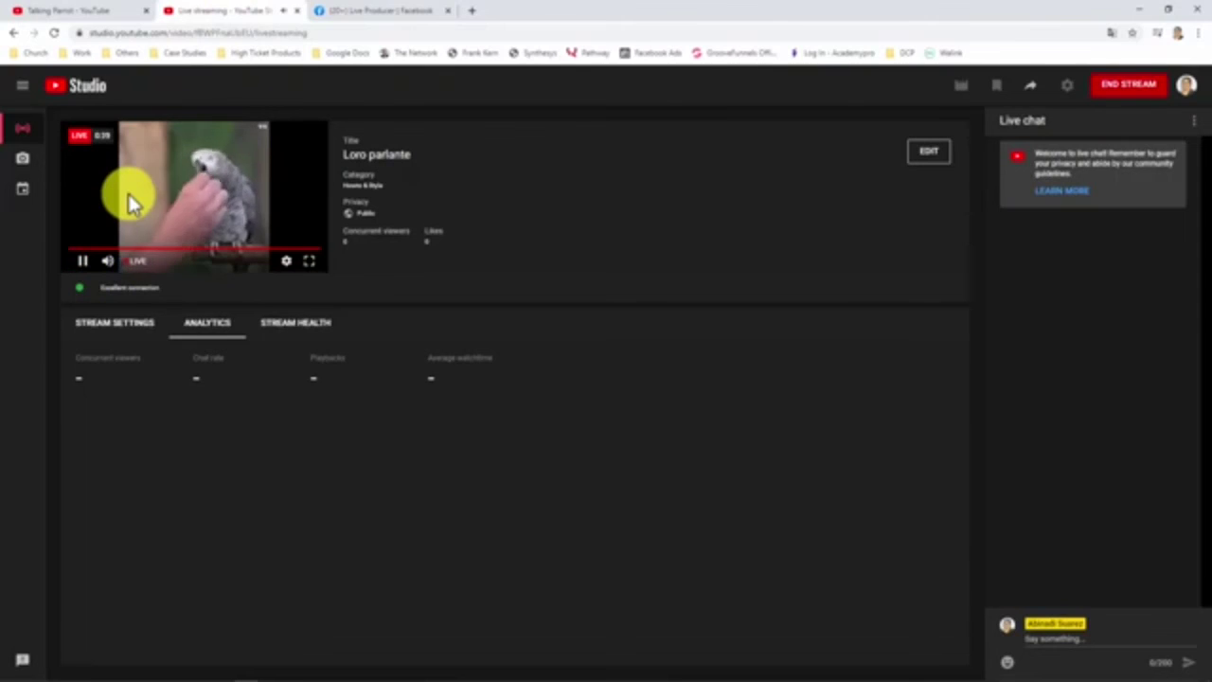
click(84, 264)
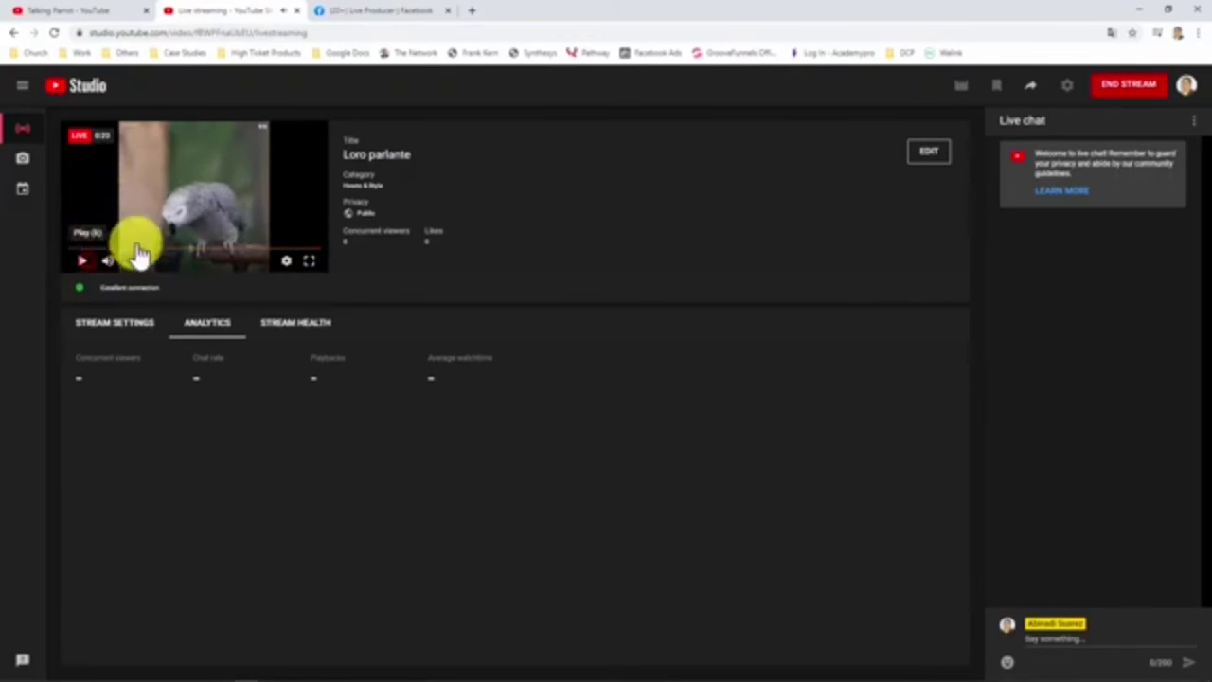
click(473, 14)
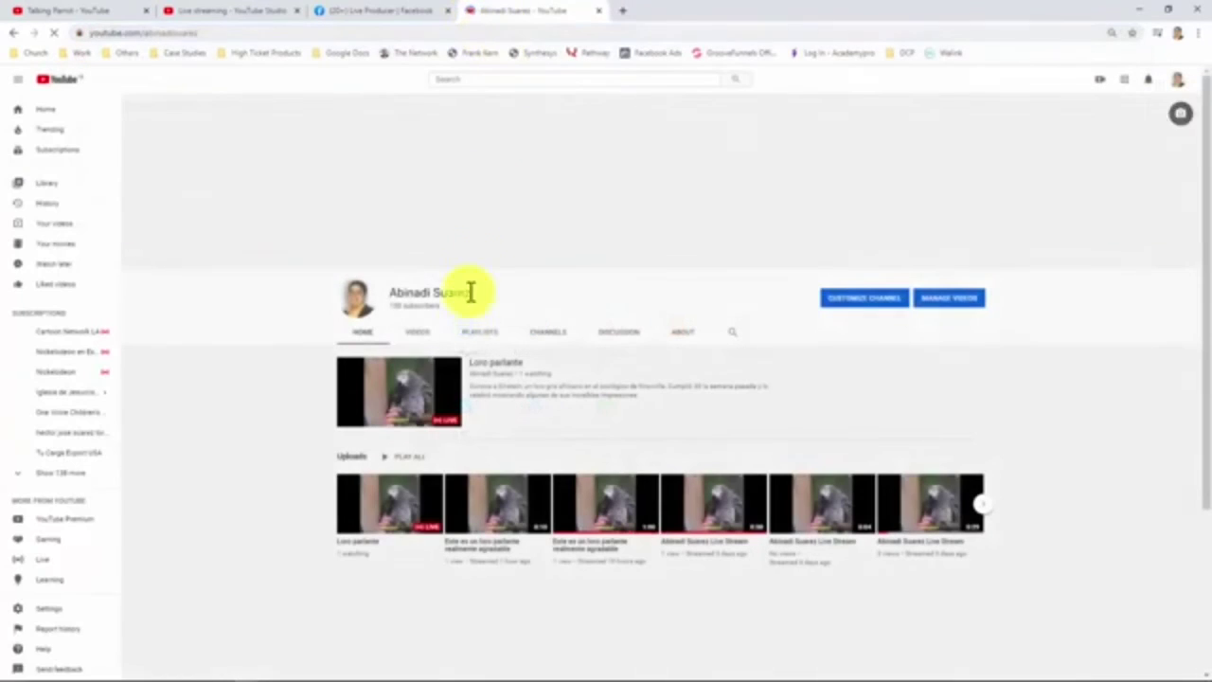
click(478, 376)
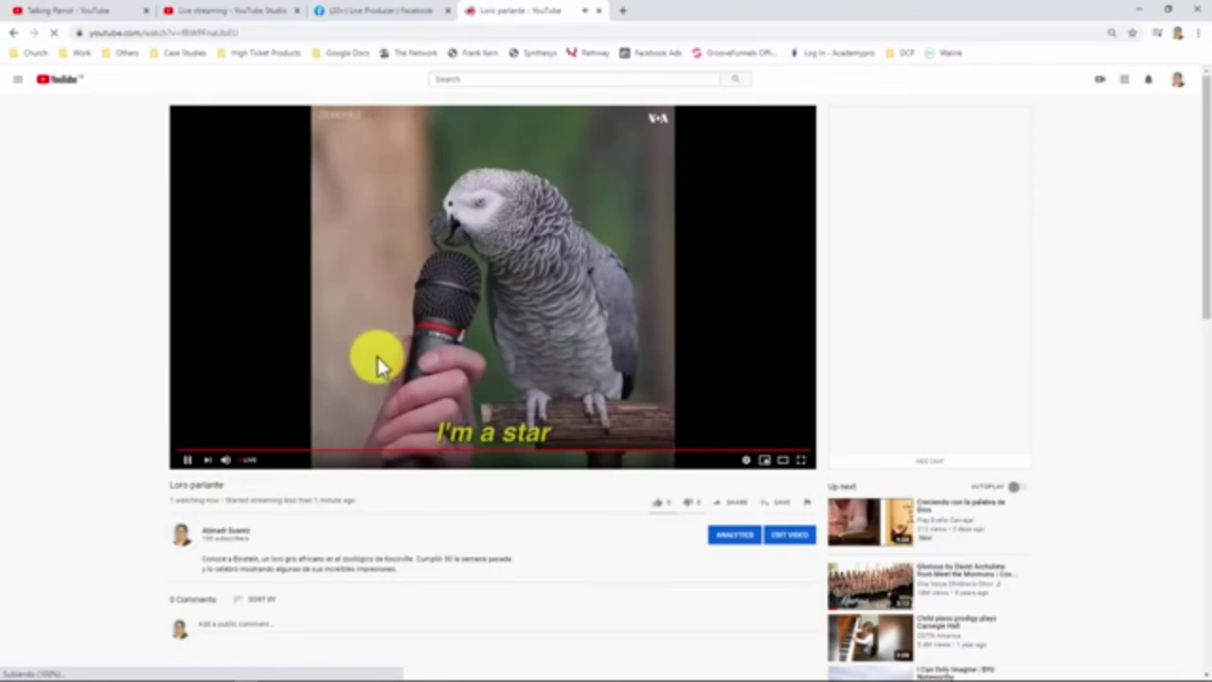
click(185, 461)
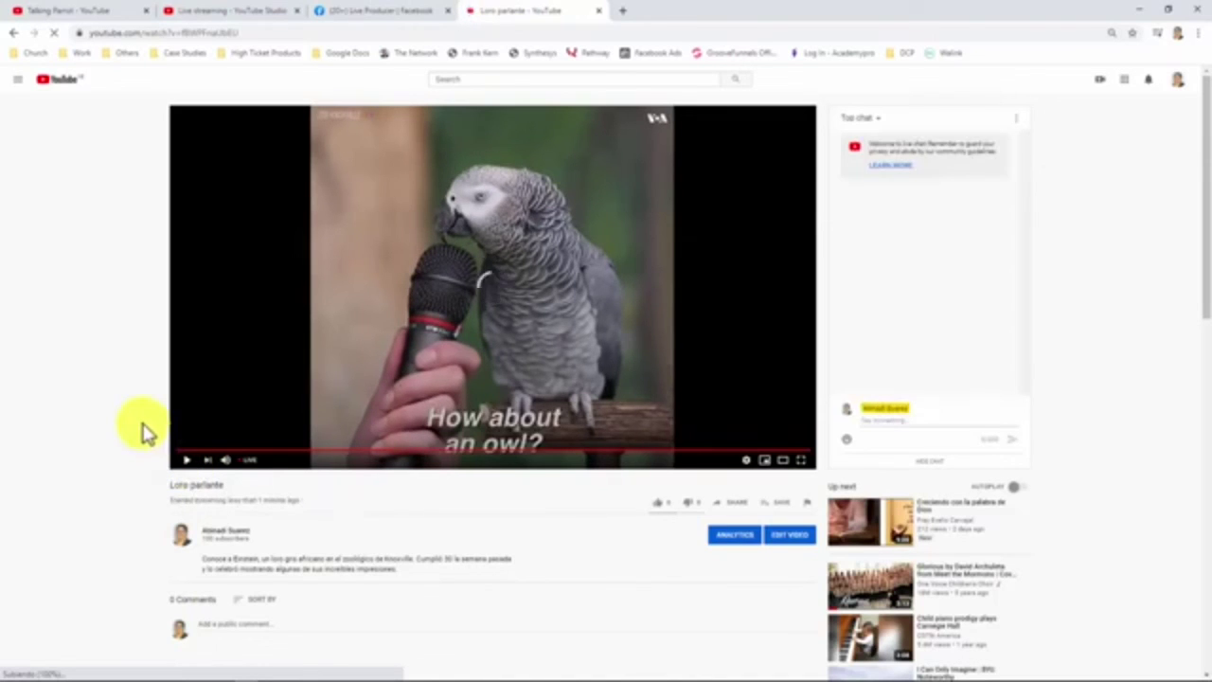
Switch to Streamr, start streaming the parrot video to the "Facebook - Facebook" account, and go live from Facebook Live Producer.
key(alt+Tab)
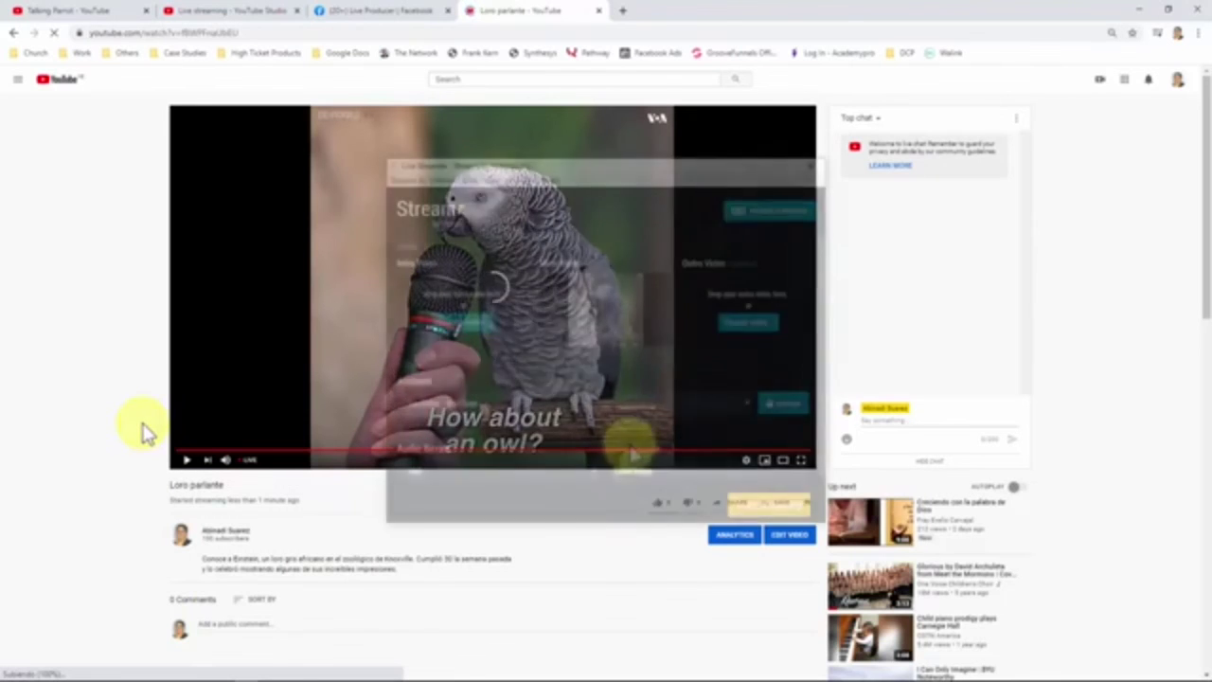
click(507, 406)
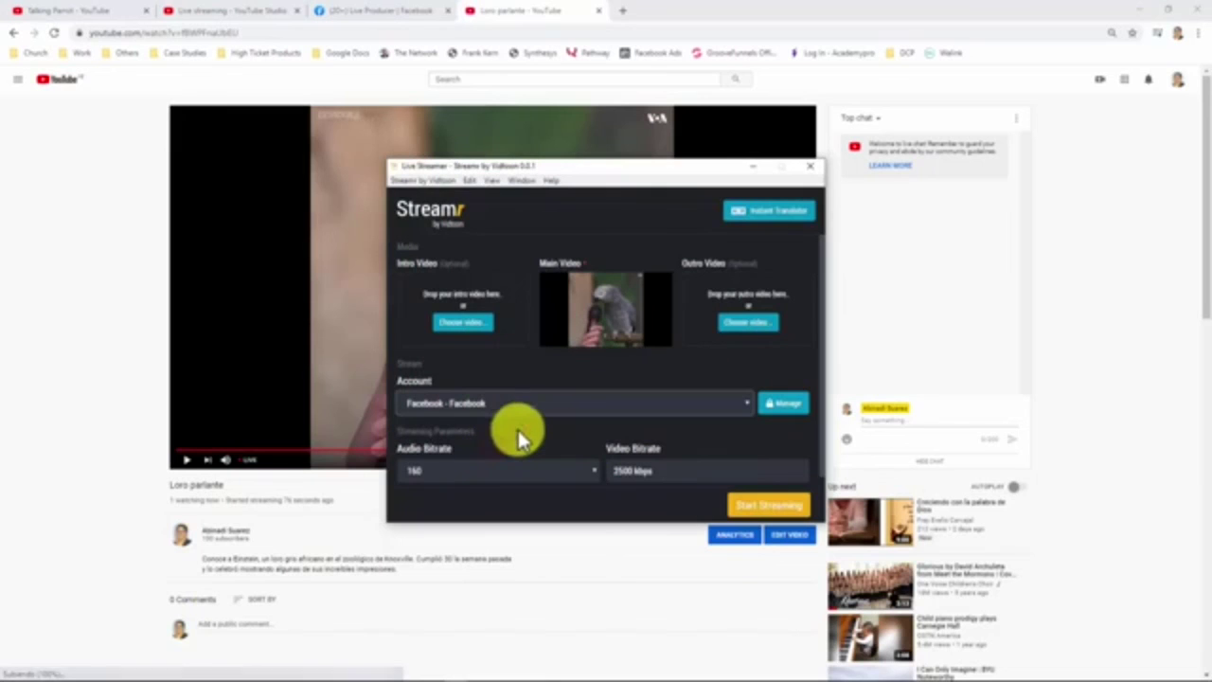
click(760, 509)
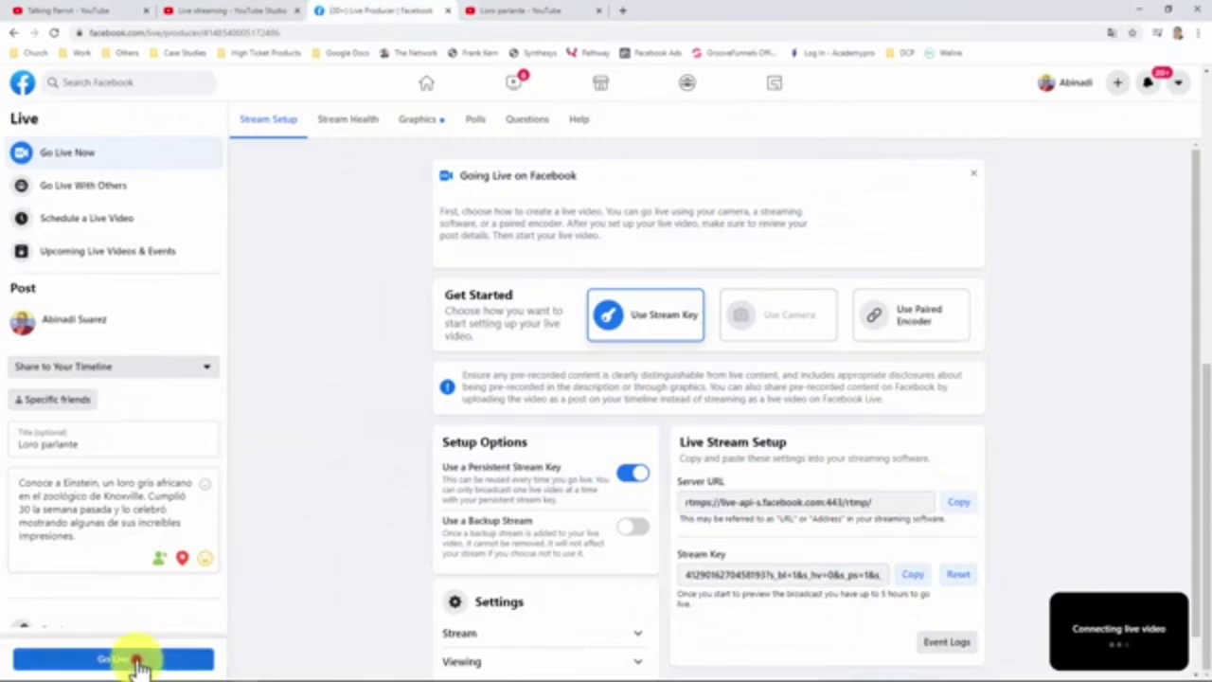
click(136, 661)
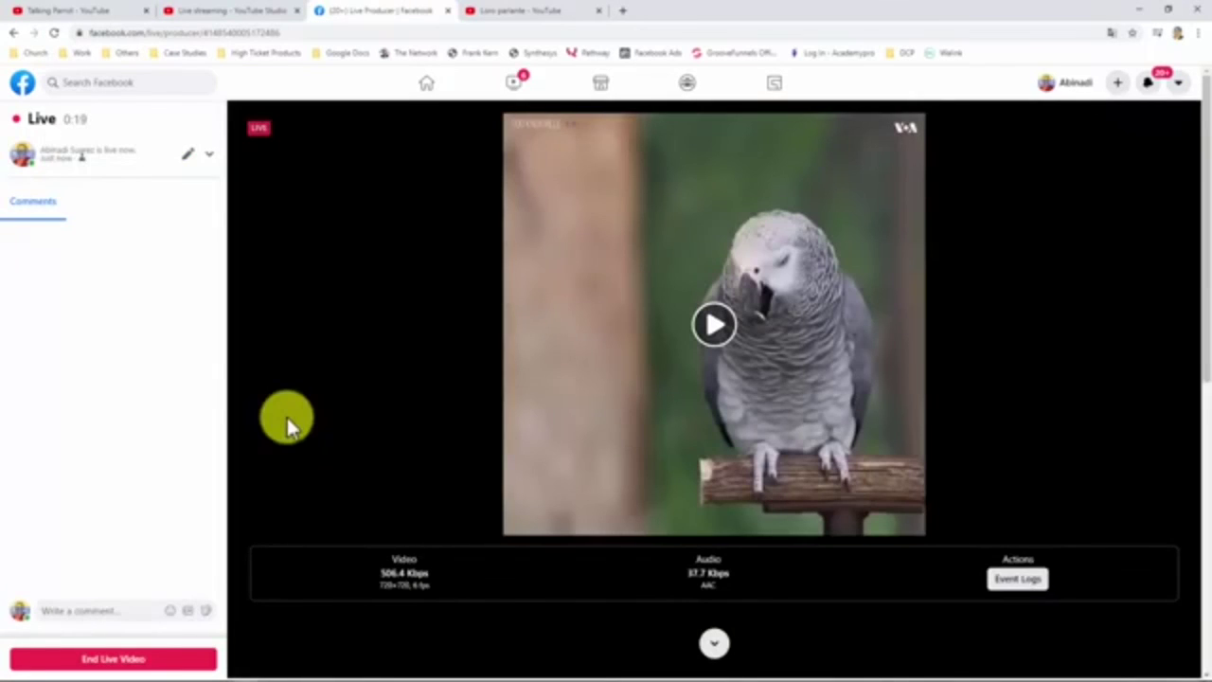
Check the live parrot video in Facebook Live Producer and play its live post on the Facebook profile page.
click(701, 336)
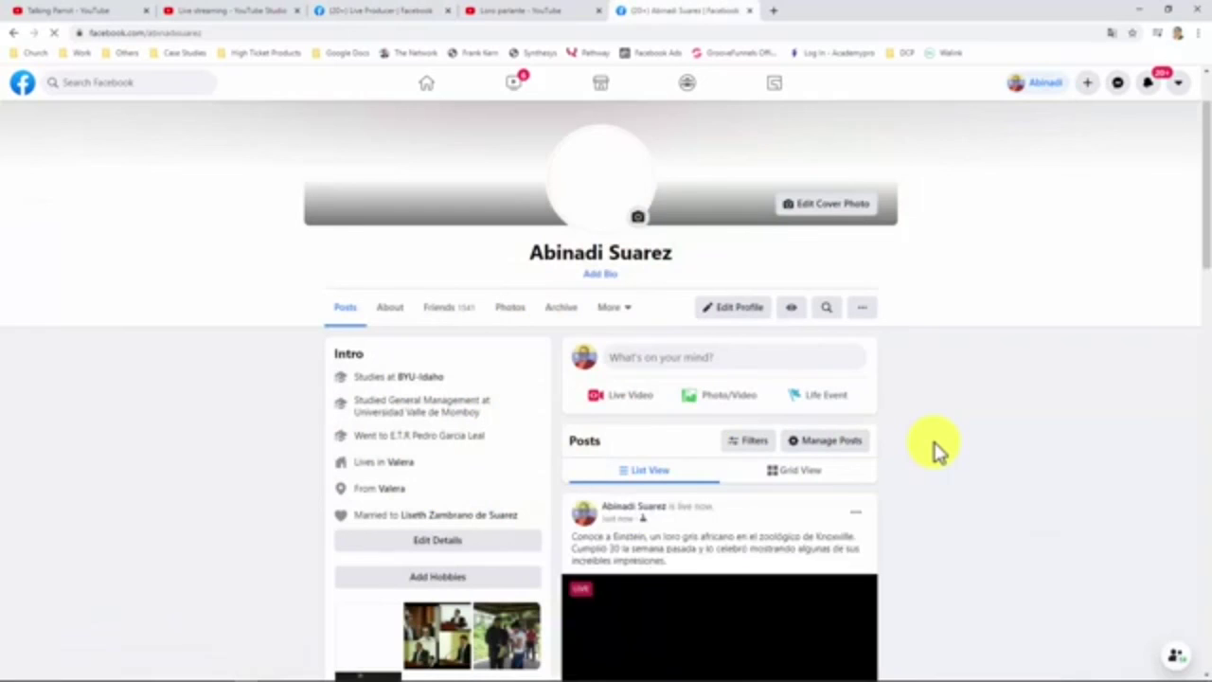
scroll(936, 450, down, 1)
scroll(935, 450, down, 2)
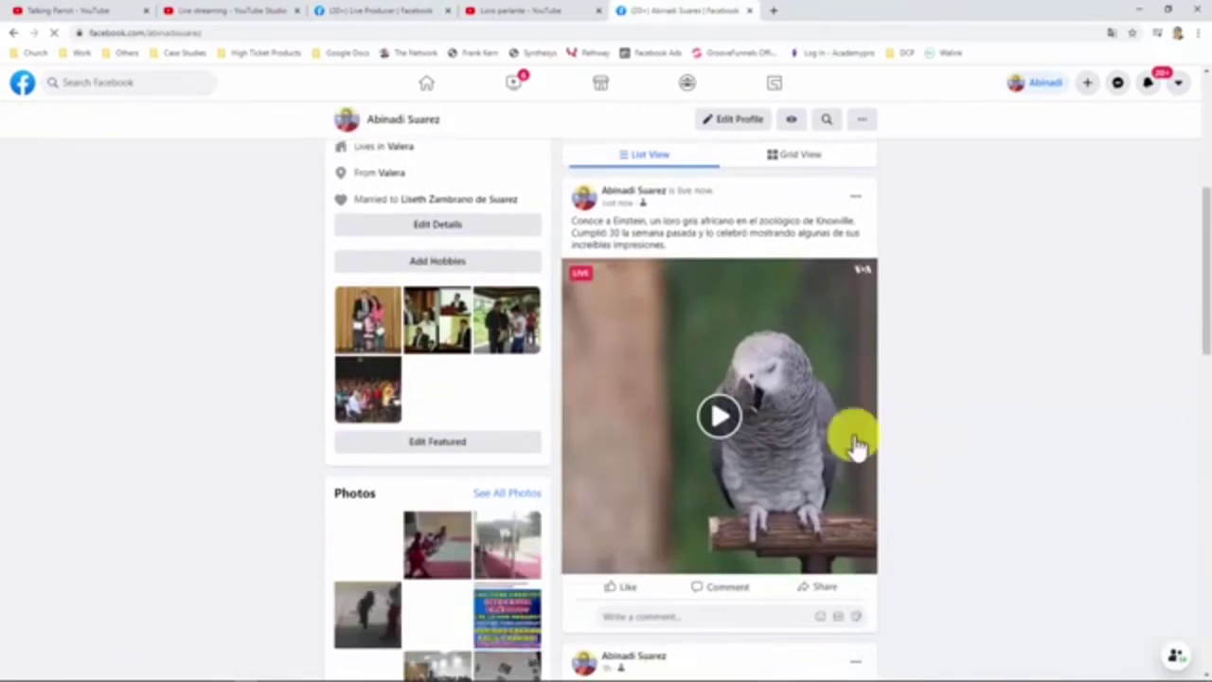
click(717, 428)
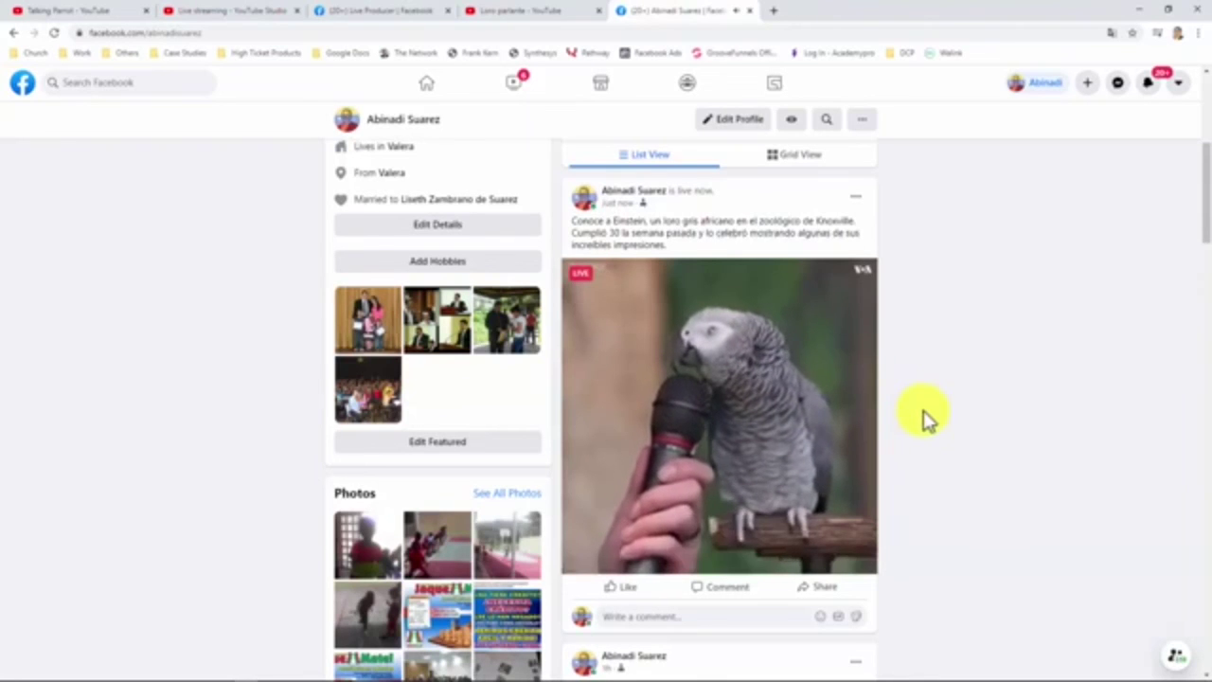
mouse_move(864, 564)
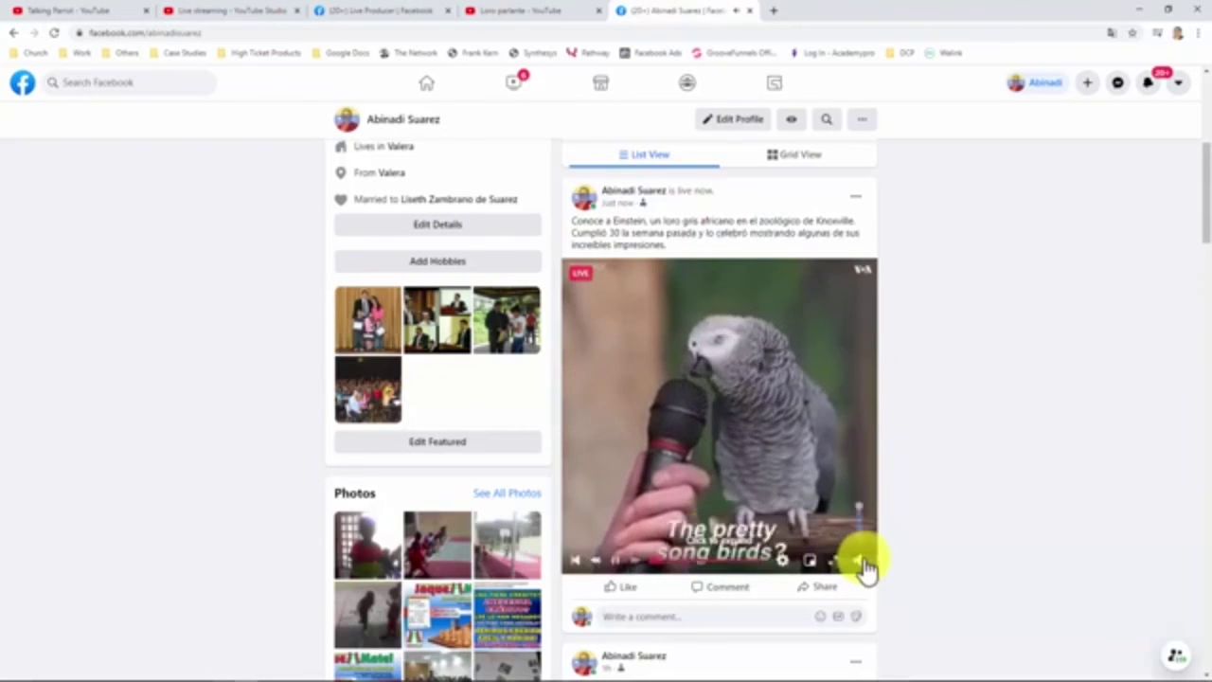